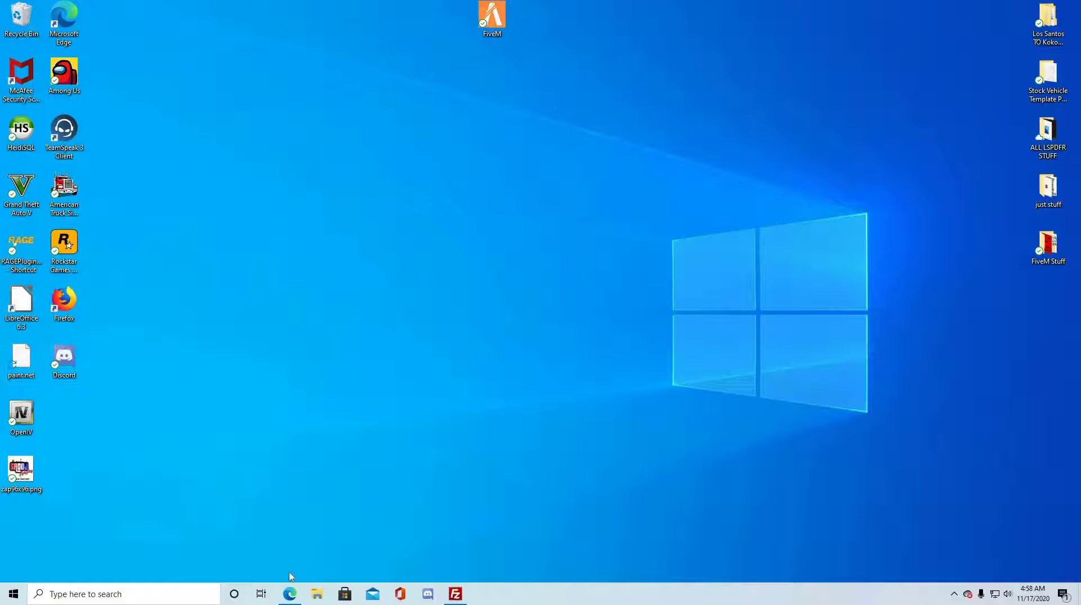
# - Switch to Edge and open the download file list for Emergency Lighting System 1.05 on its LCPDFR page
pyautogui.click(290, 596)
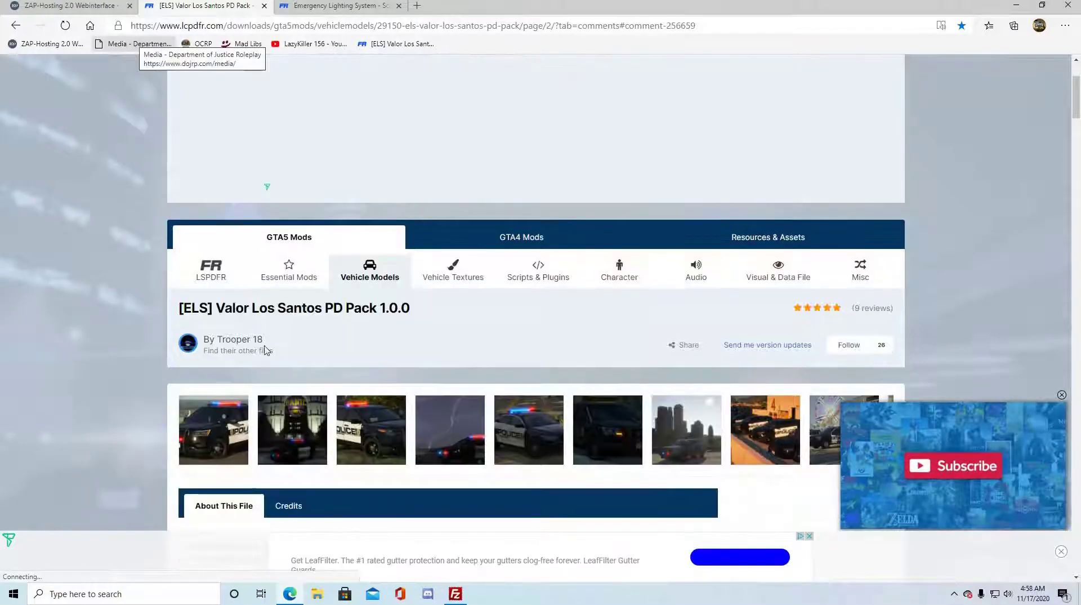
pyautogui.hotkey('ctrl', 'Tab')
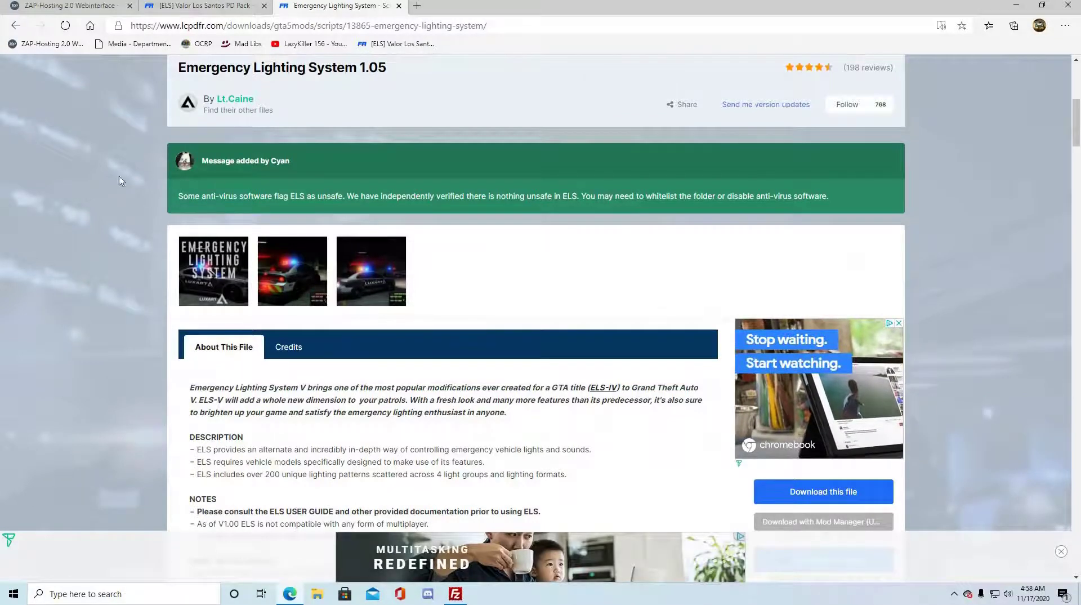
pyautogui.scroll(7, 112, 179)
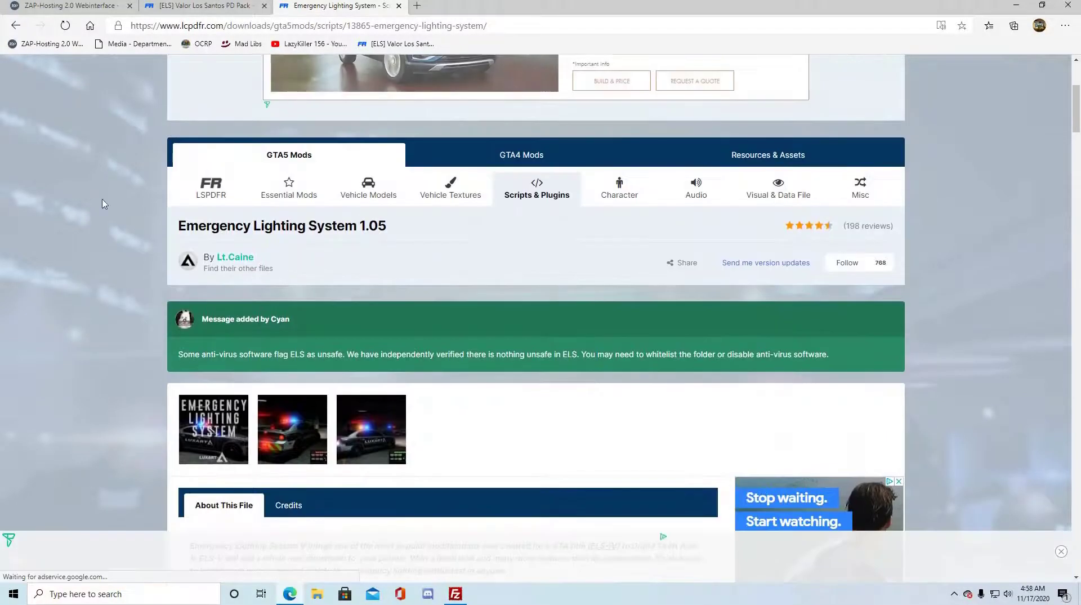
pyautogui.scroll(-10, 101, 185)
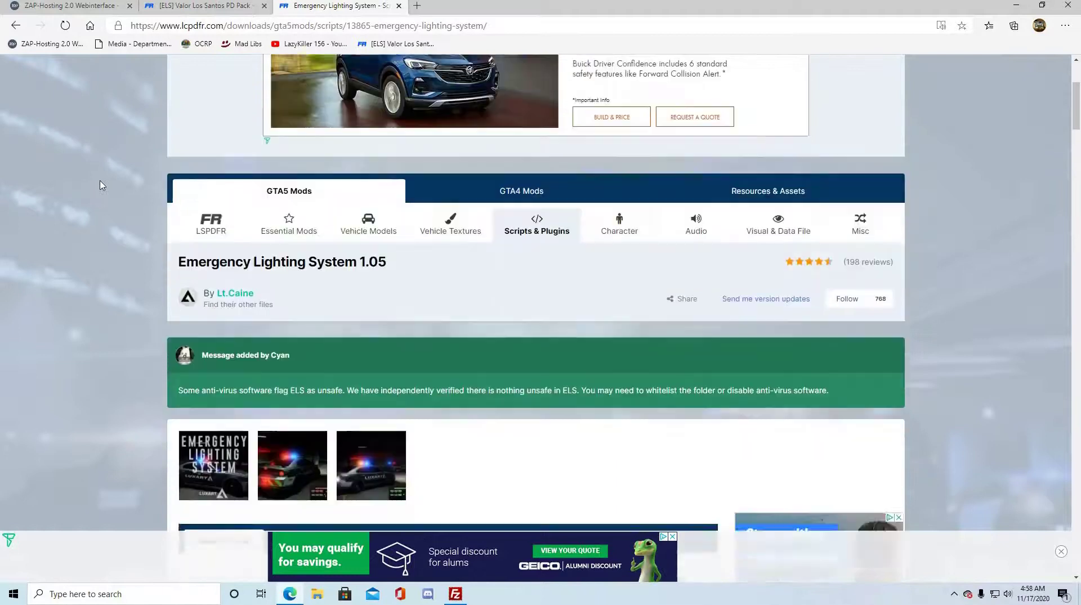
pyautogui.scroll(-2, 101, 185)
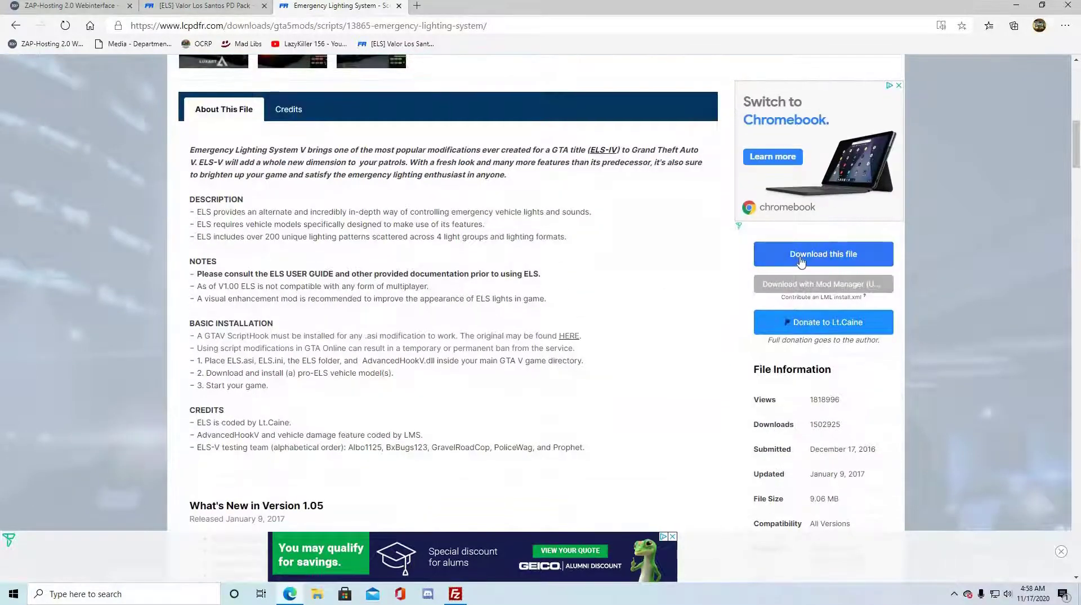
pyautogui.click(823, 254)
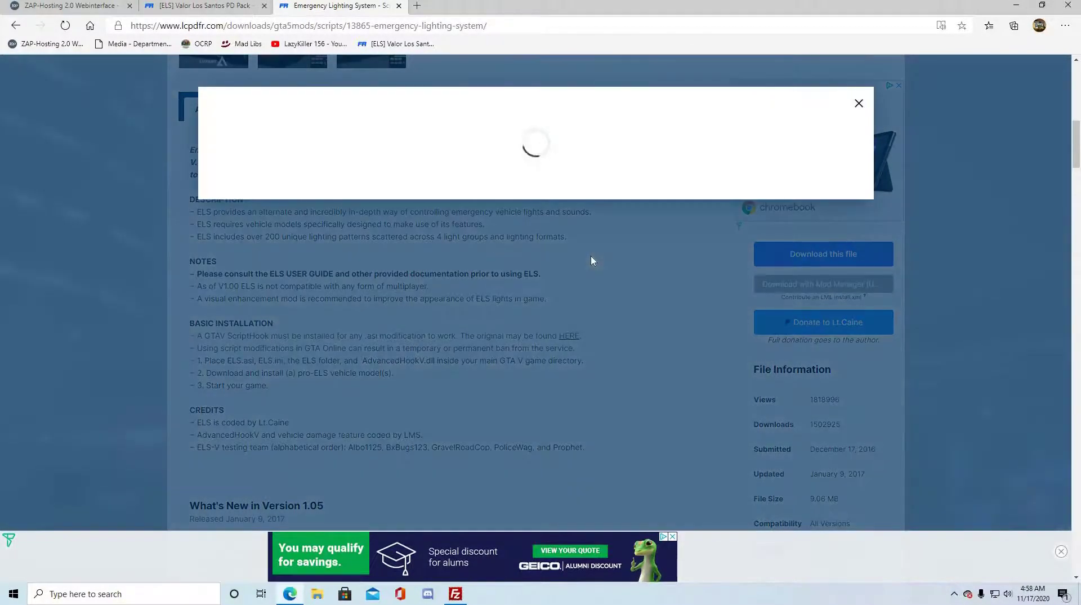
pyautogui.click(783, 251)
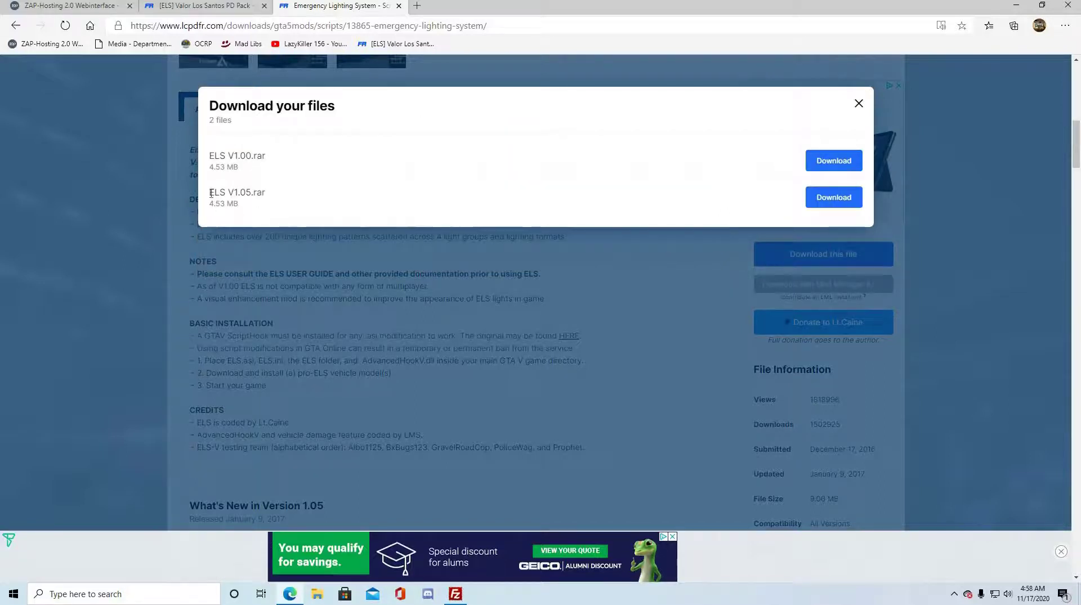
# - Download ELS V1.05.rar from the list of available files
pyautogui.moveTo(210, 192); pyautogui.dragTo(270, 193)
pyautogui.click(260, 196)
pyautogui.moveTo(218, 192); pyautogui.dragTo(260, 196)
pyautogui.click(246, 202)
pyautogui.click(261, 196)
pyautogui.click(833, 198)
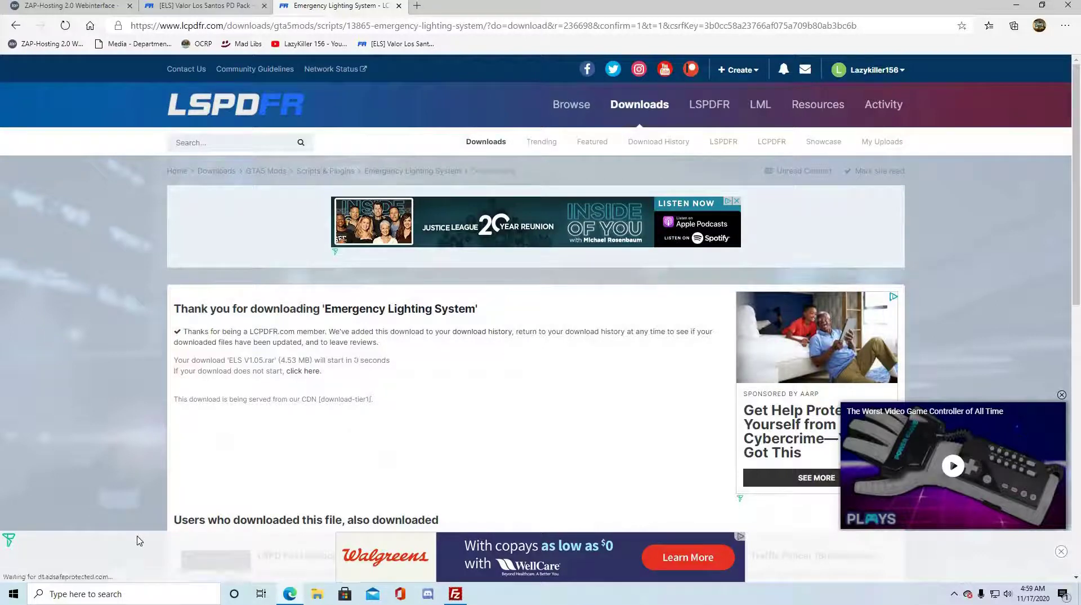
# - Open the downloaded ELS V1.05 archive, minimize the browser and place the archive window over the desktop
pyautogui.click(117, 570)
pyautogui.click(794, 169)
pyautogui.click(1017, 5)
pyautogui.moveTo(420, 172); pyautogui.dragTo(574, 79)
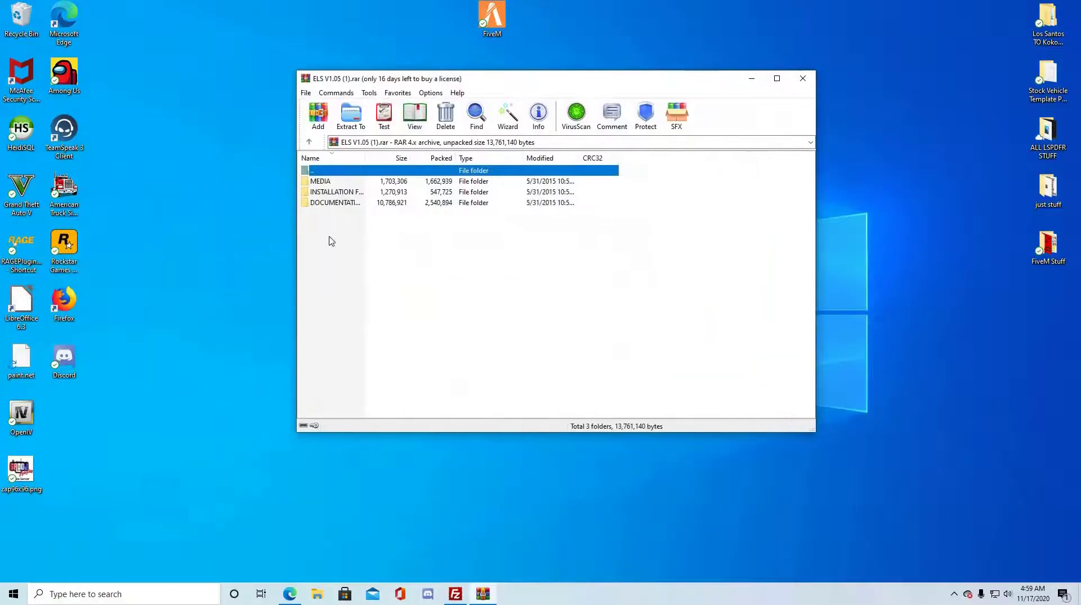
# - Open INSTALLATION FILES\Grand Theft Auto V inside the archive and select the ELS folder, ELS.ini, ELS.asi and the AdvancedHookV DLL
pyautogui.doubleClick(347, 193)
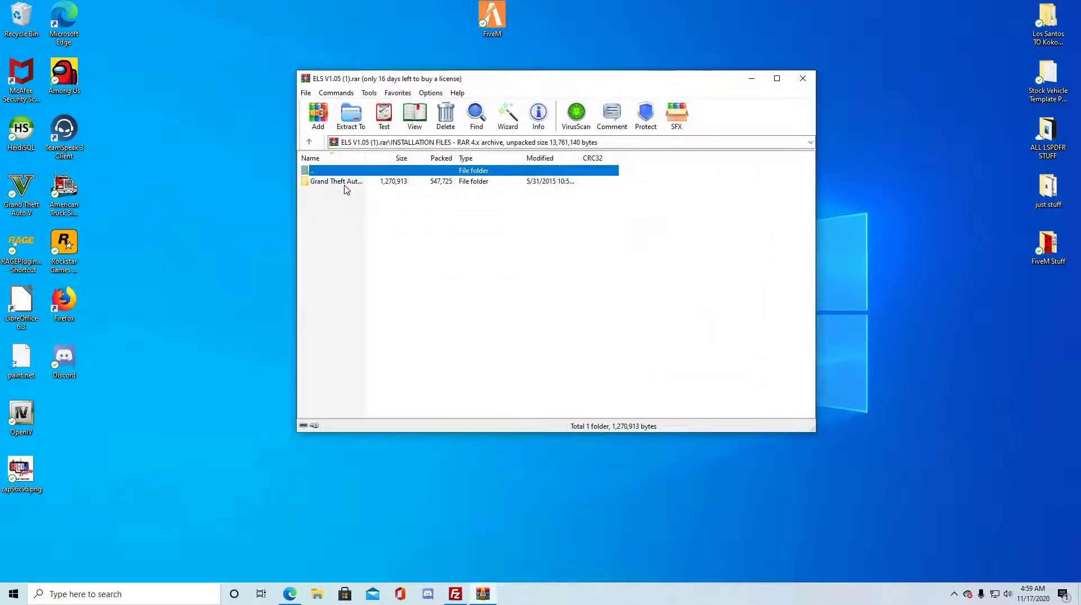
pyautogui.click(345, 185)
pyautogui.doubleClick(346, 184)
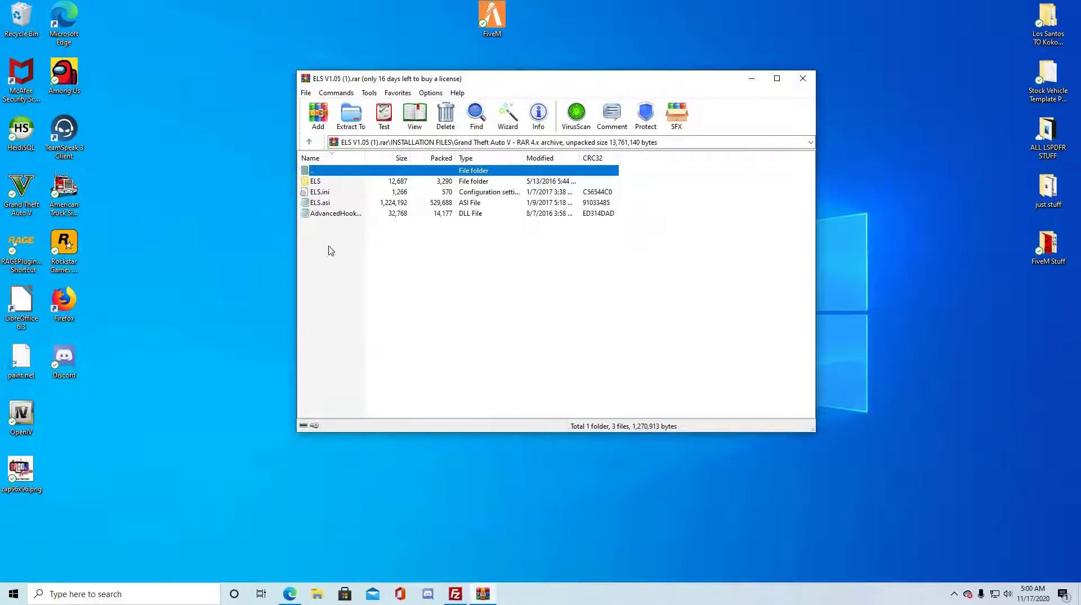
pyautogui.moveTo(327, 251); pyautogui.dragTo(316, 180)
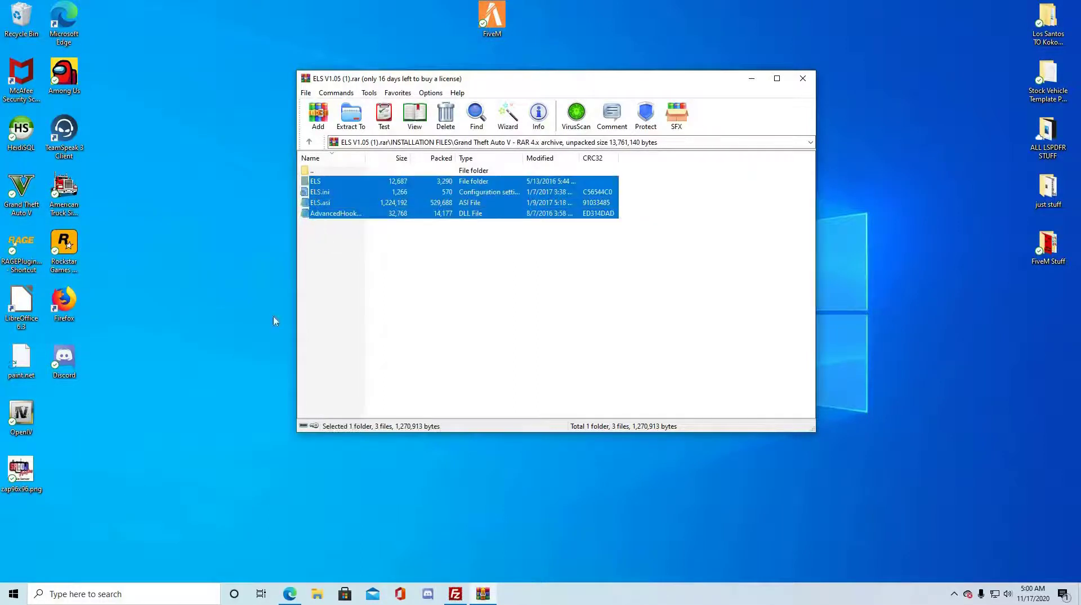
# - Open the Steam Grand Theft Auto V folder in File Explorer, copy the selected ELS files into it, and close the archive
pyautogui.click(322, 595)
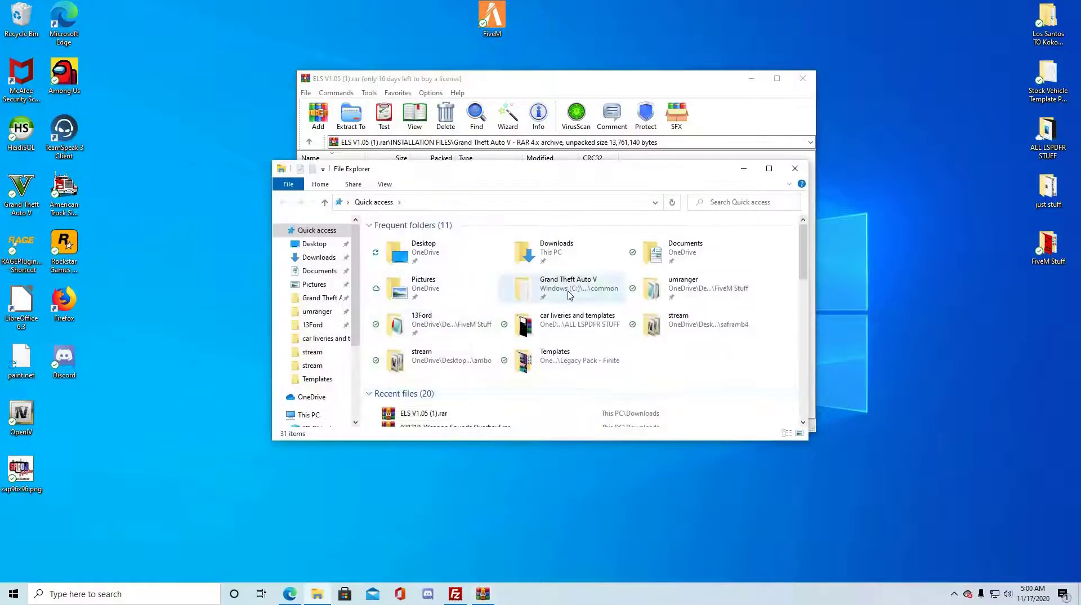
pyautogui.doubleClick(585, 291)
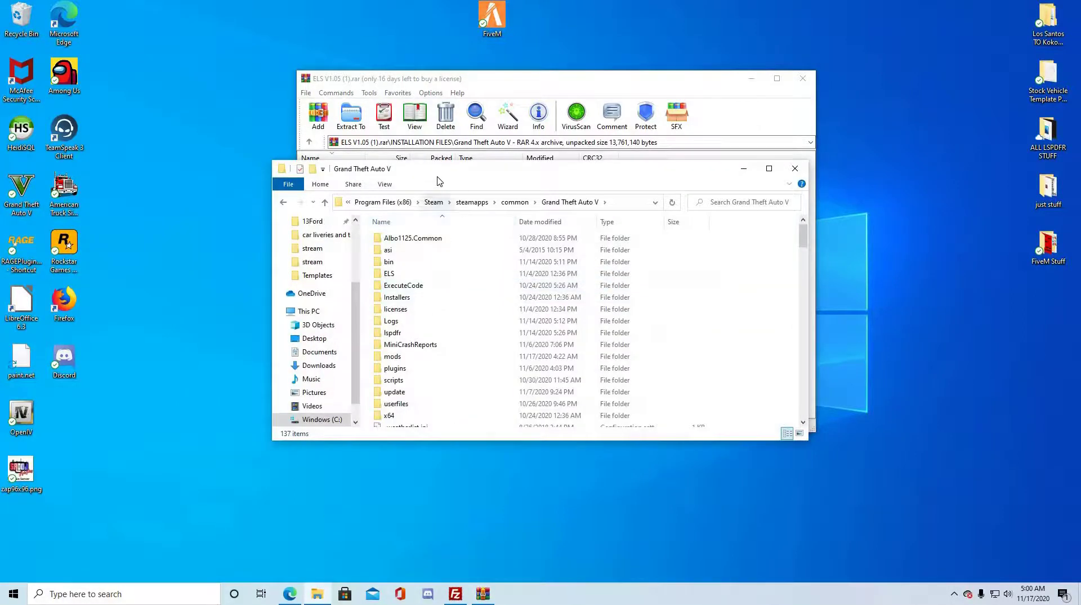
pyautogui.moveTo(440, 168); pyautogui.dragTo(296, 301)
pyautogui.moveTo(331, 247); pyautogui.dragTo(318, 188)
pyautogui.moveTo(441, 213); pyautogui.dragTo(618, 502)
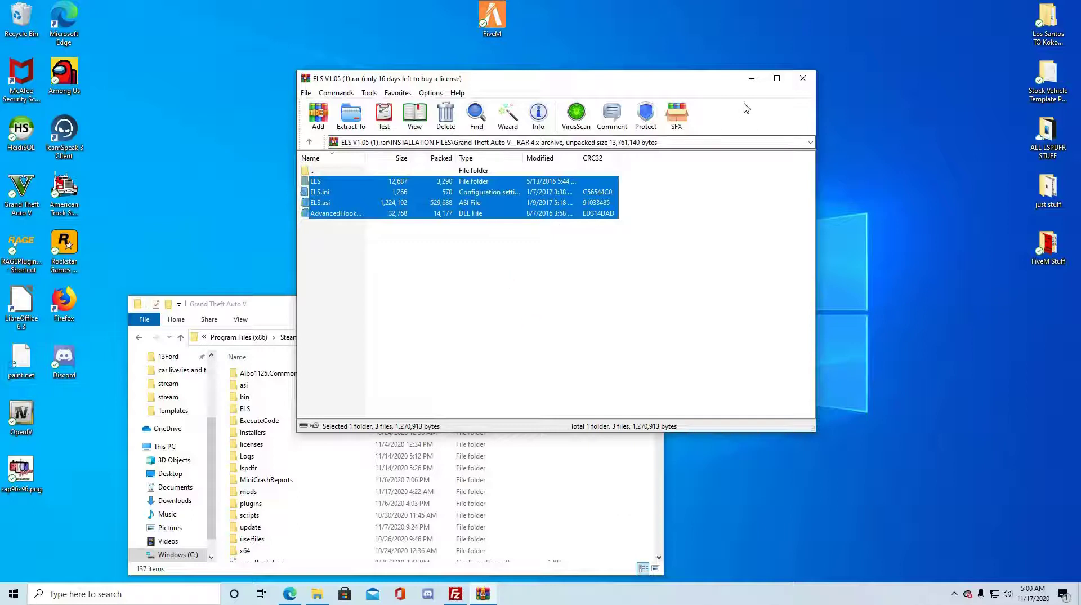
pyautogui.click(802, 78)
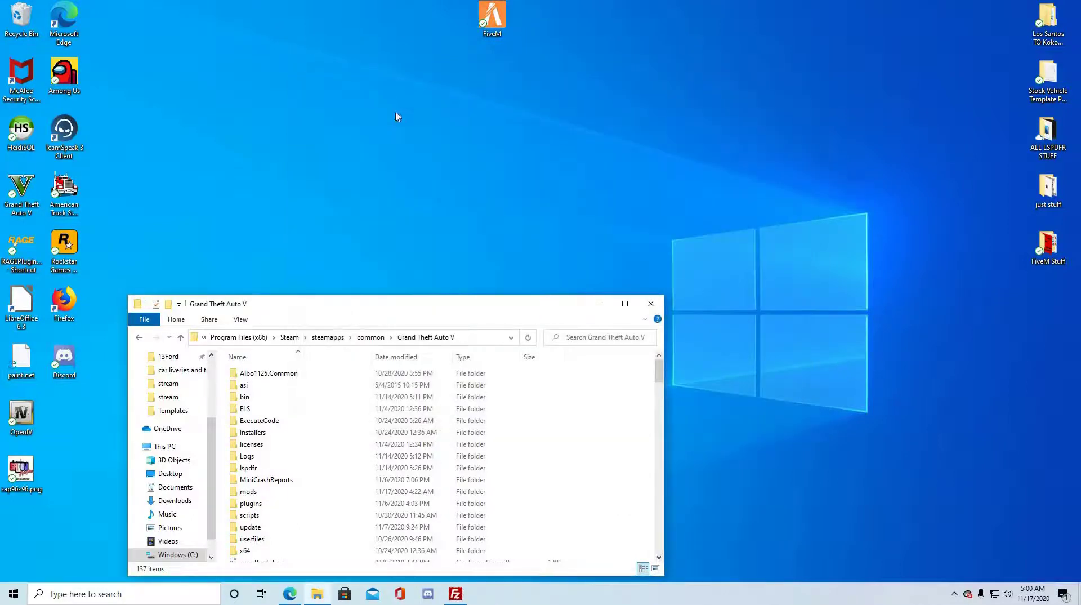
# - Look through the contents of the Grand Theft Auto V game folder
pyautogui.moveTo(383, 304); pyautogui.dragTo(424, 92)
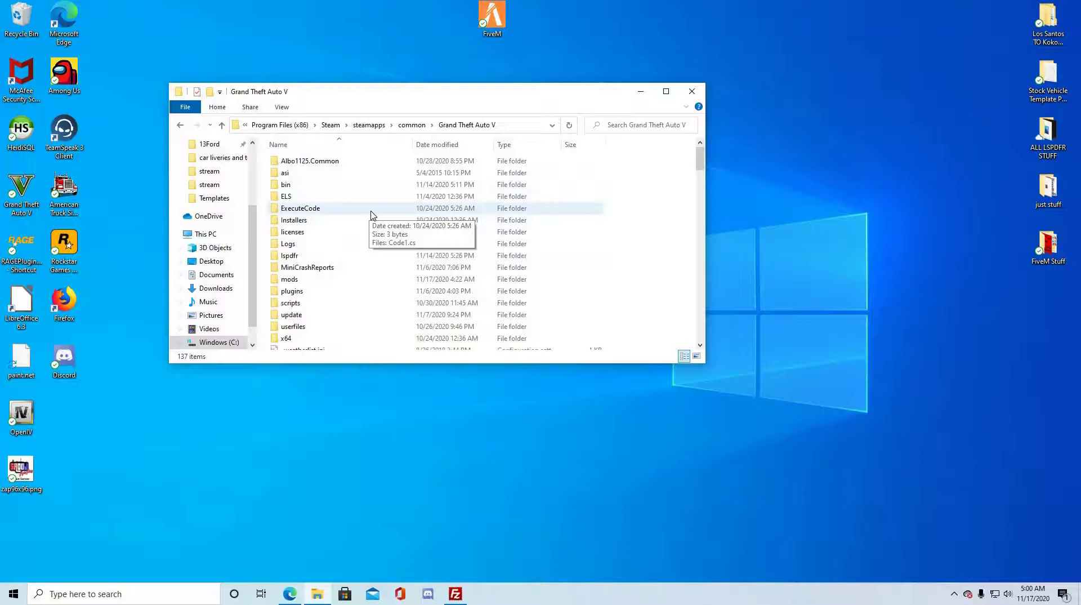
pyautogui.scroll(-4, 310, 244)
pyautogui.scroll(4, 304, 261)
pyautogui.scroll(-1, 316, 293)
pyautogui.scroll(1, 338, 226)
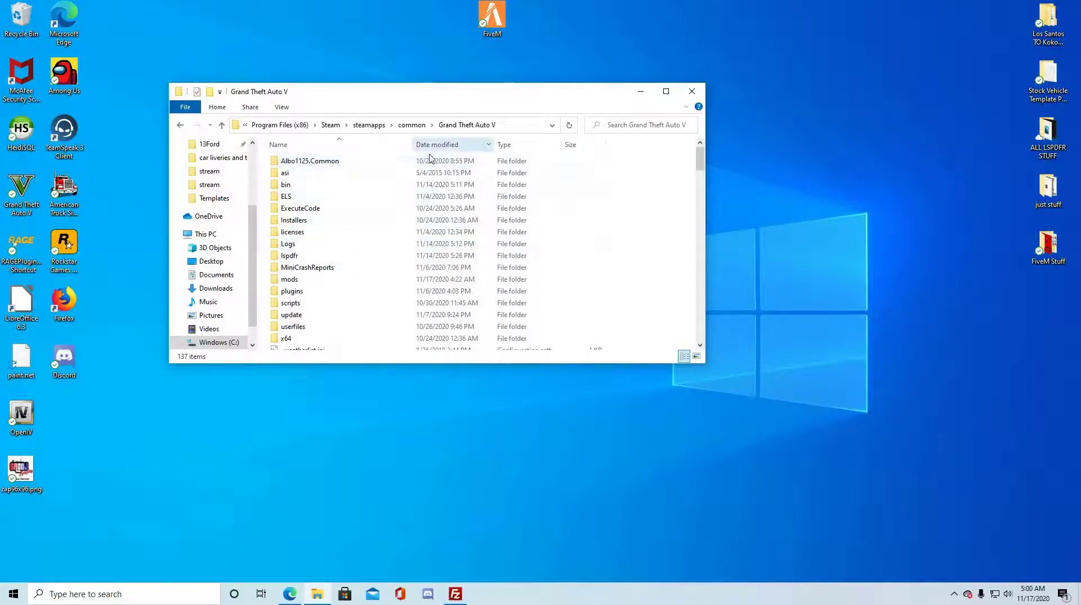
# - Return to Edge, close the Emergency Lighting System page, and view the screenshots of the Valor Los Santos PD Pack
pyautogui.click(290, 594)
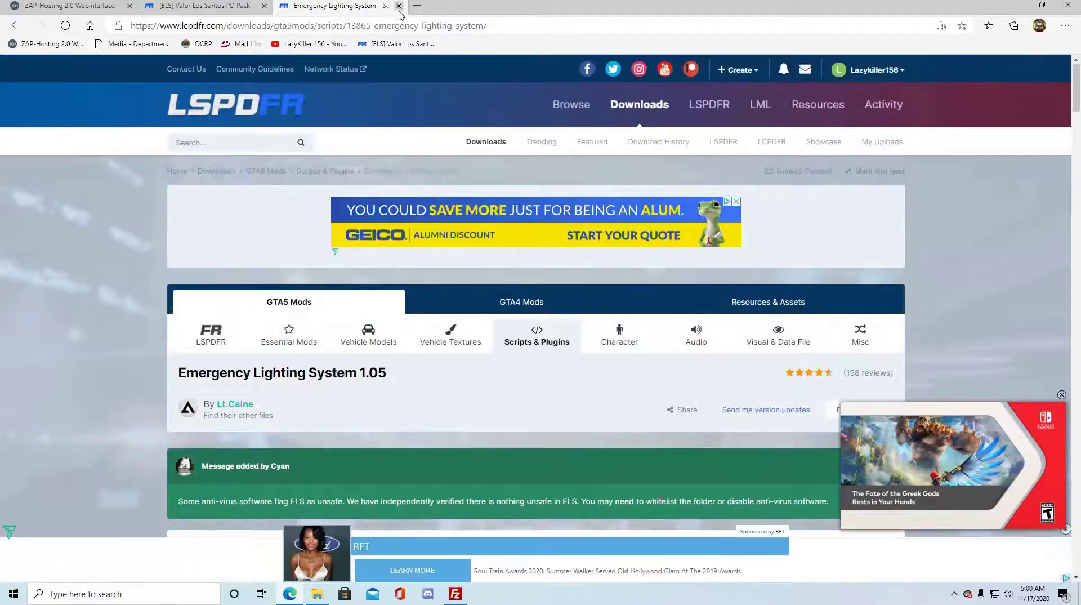
pyautogui.click(399, 6)
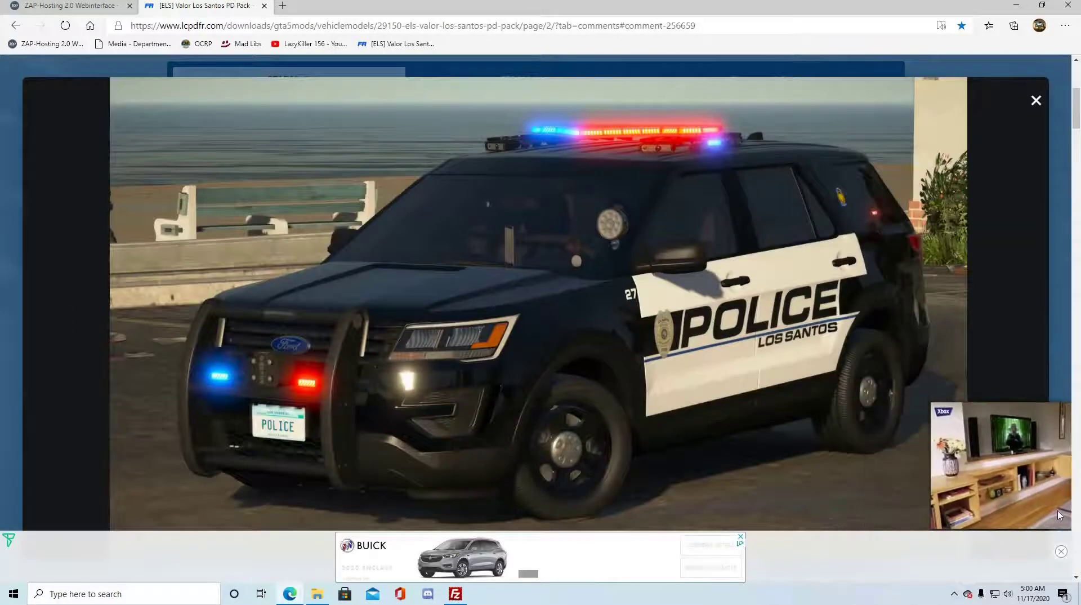
pyautogui.click(1061, 552)
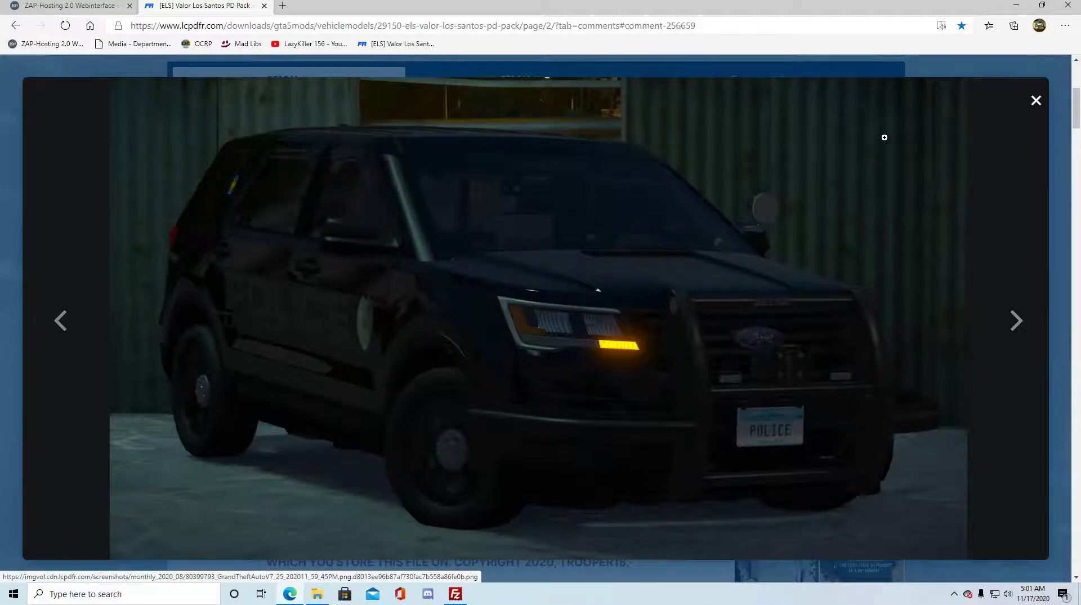
pyautogui.click(1035, 101)
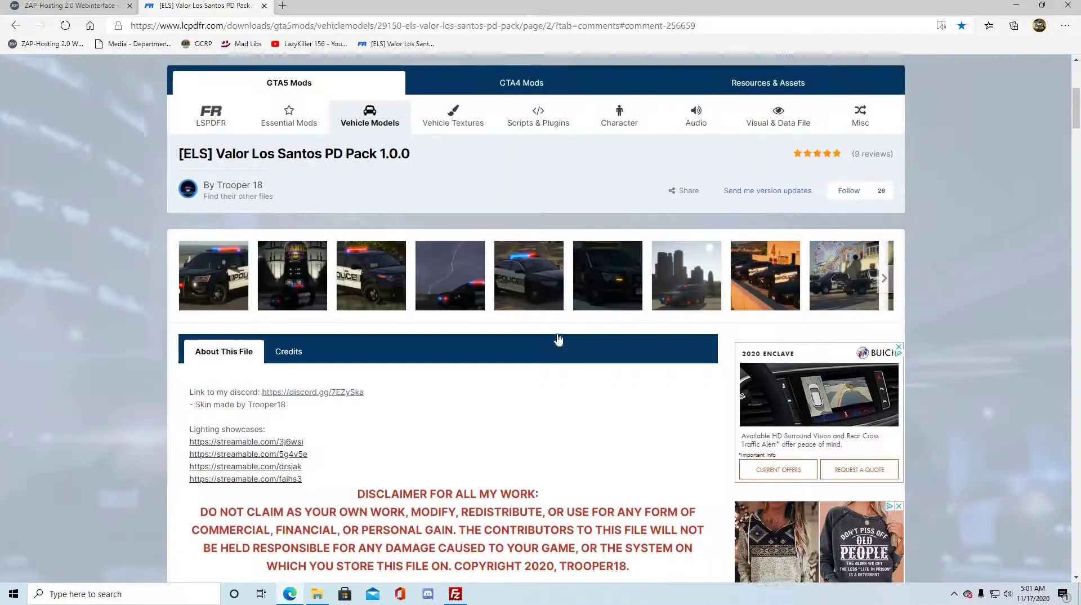
# - Download Valor_LSPD_Pack_By_Trooper18.rar from the Valor Los Santos PD Pack page
pyautogui.scroll(3, 558, 339)
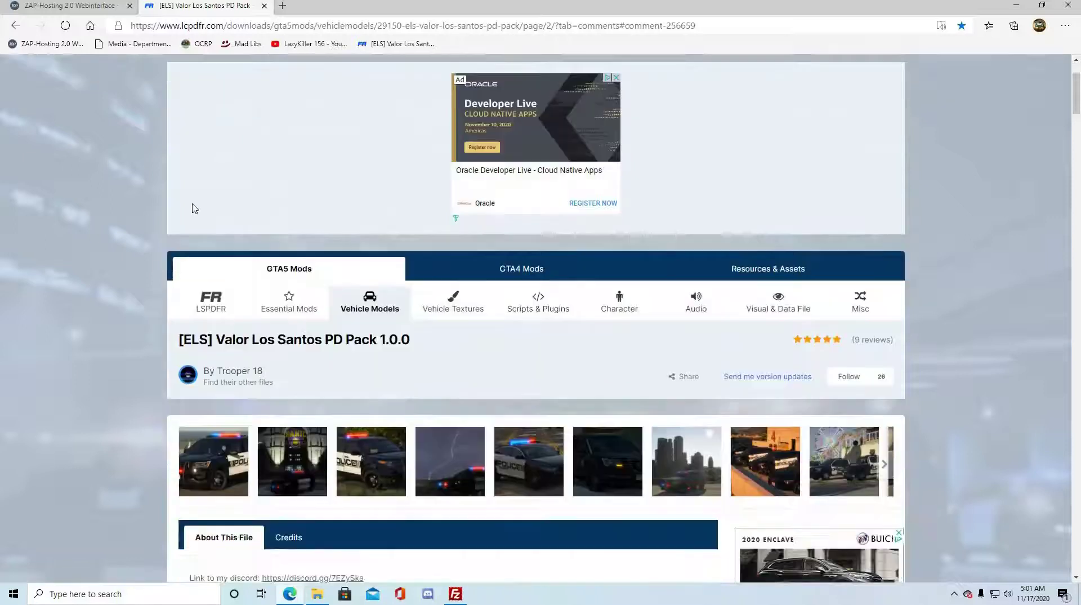
pyautogui.scroll(-1, 194, 208)
pyautogui.scroll(-8, 246, 254)
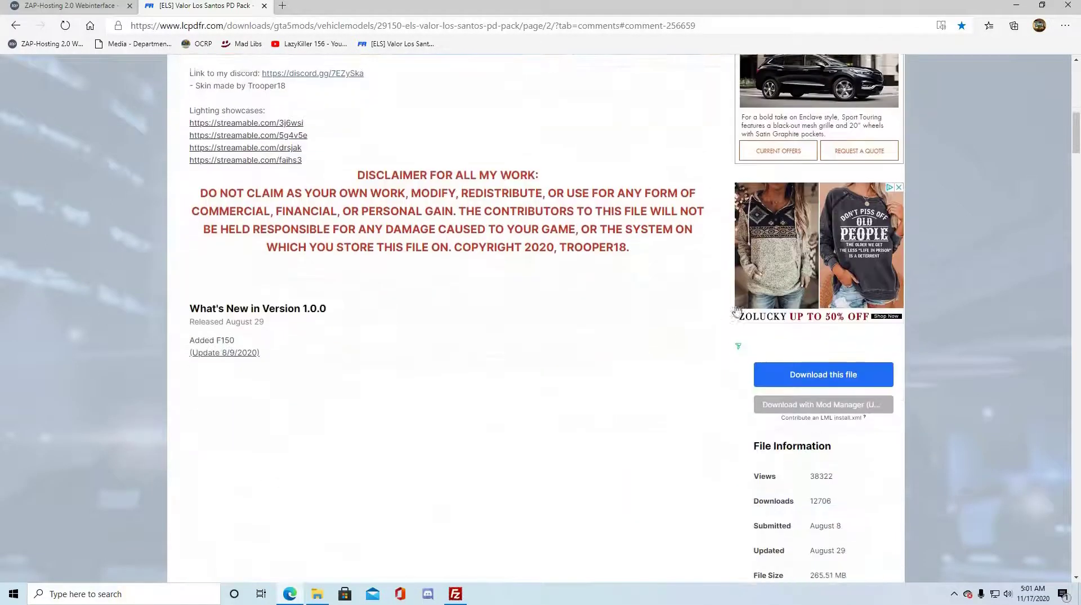
pyautogui.click(794, 374)
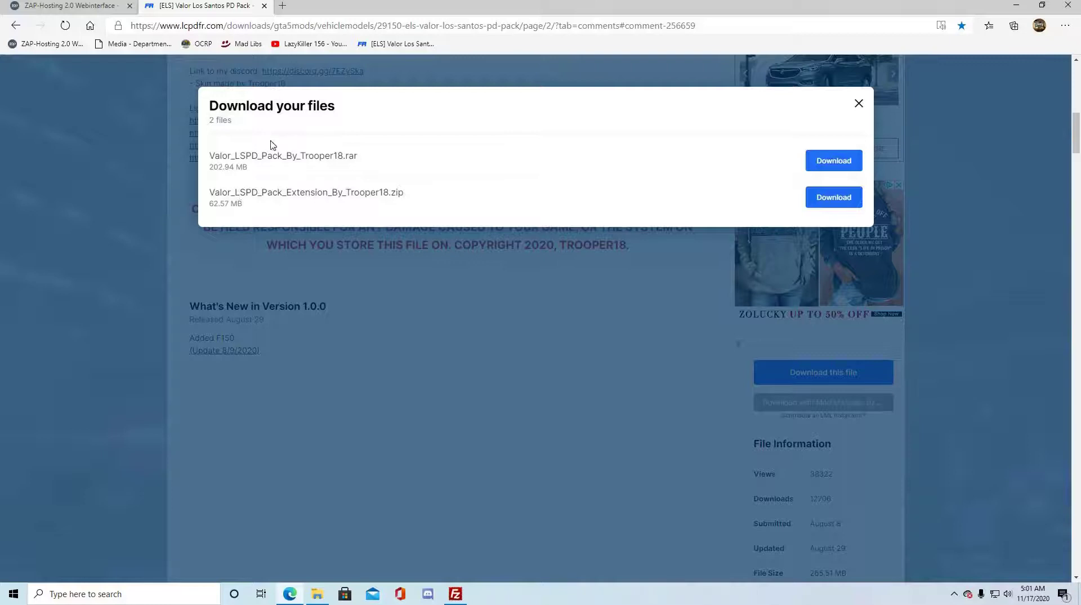
pyautogui.click(821, 162)
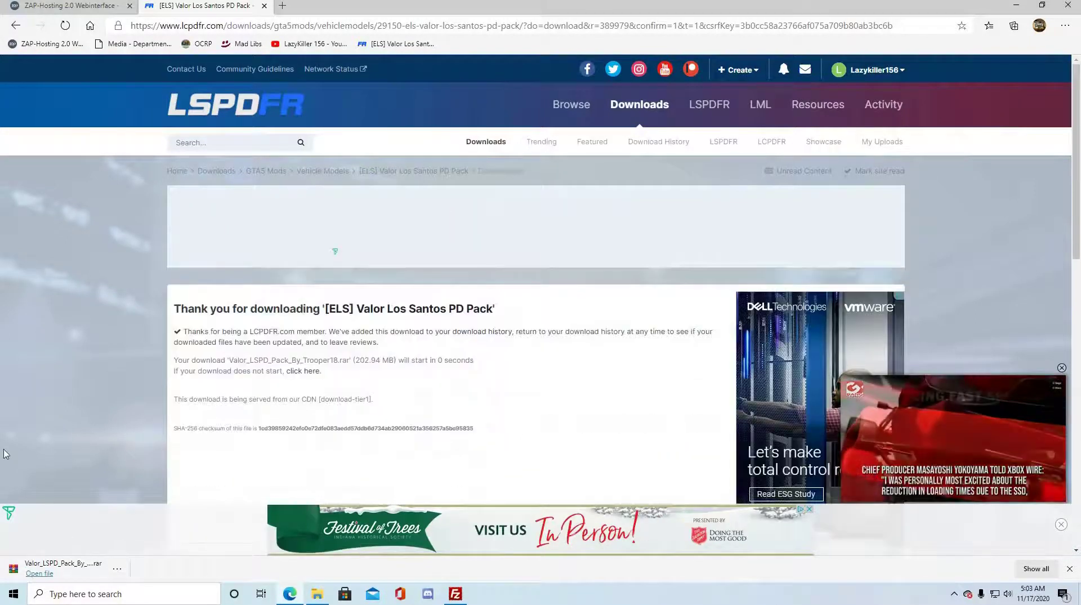
# - Open the downloaded Valor LSPD pack archive and go to its Models folder
pyautogui.click(40, 574)
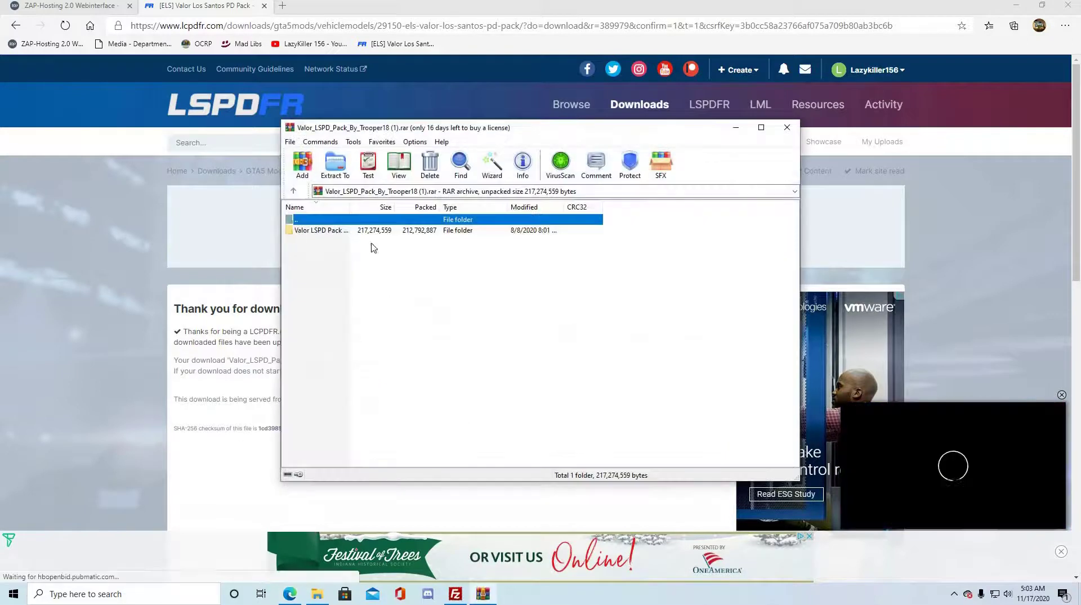
pyautogui.doubleClick(337, 231)
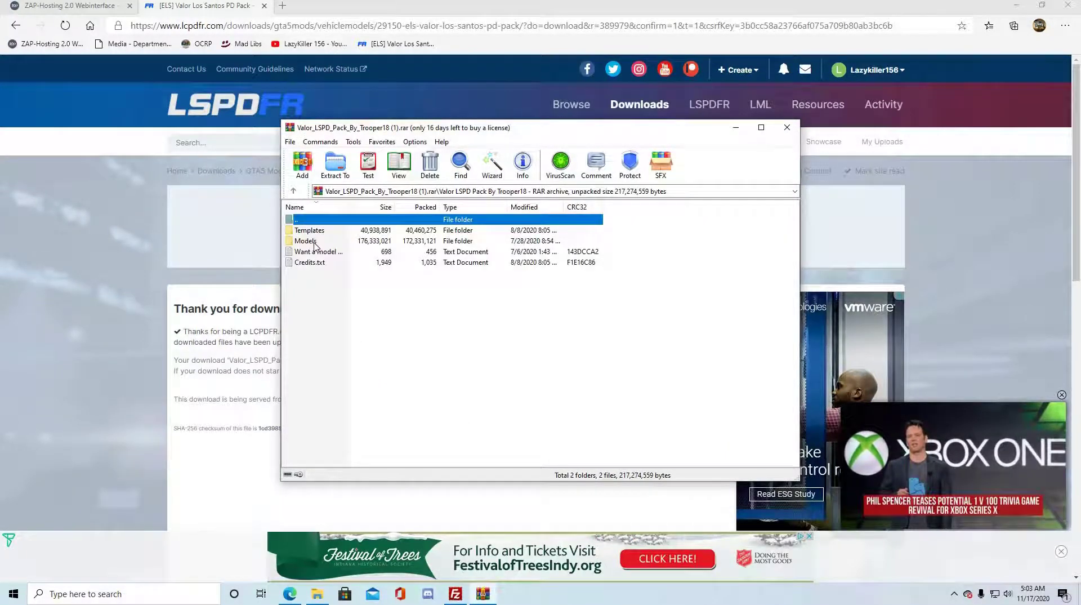
pyautogui.doubleClick(319, 244)
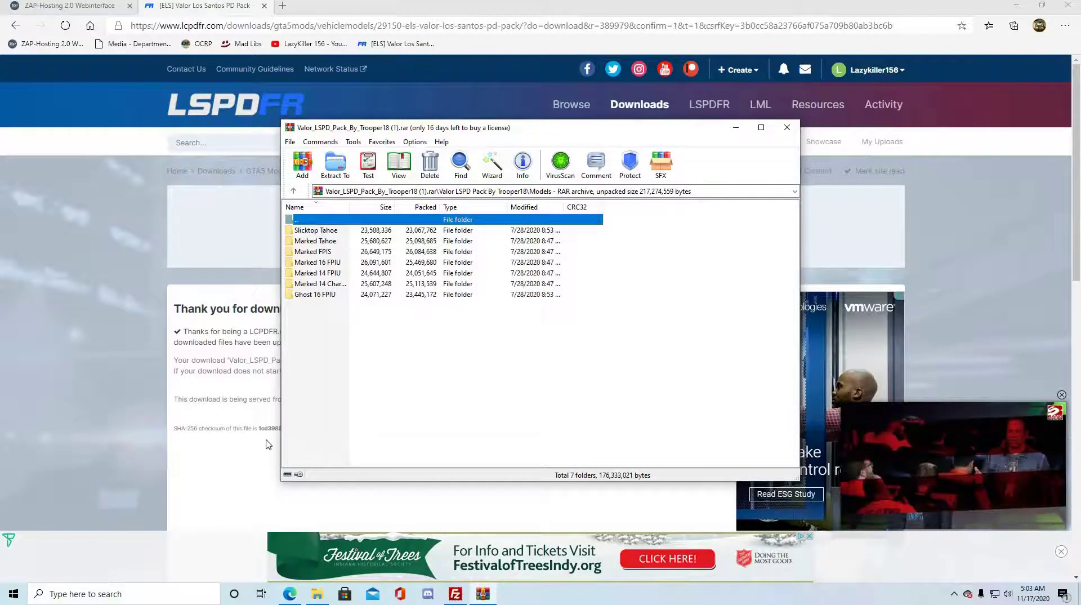
# - Launch OpenIV for the Windows version of Grand Theft Auto V and turn on edit mode
pyautogui.click(182, 600)
pyautogui.write('open')
pyautogui.press('Escape')
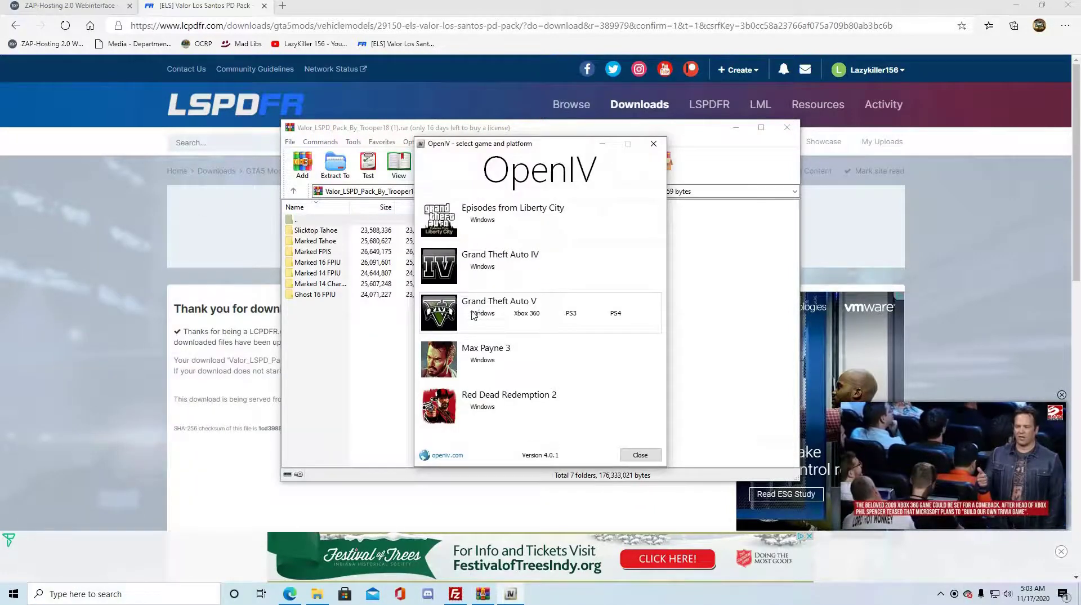
pyautogui.click(474, 314)
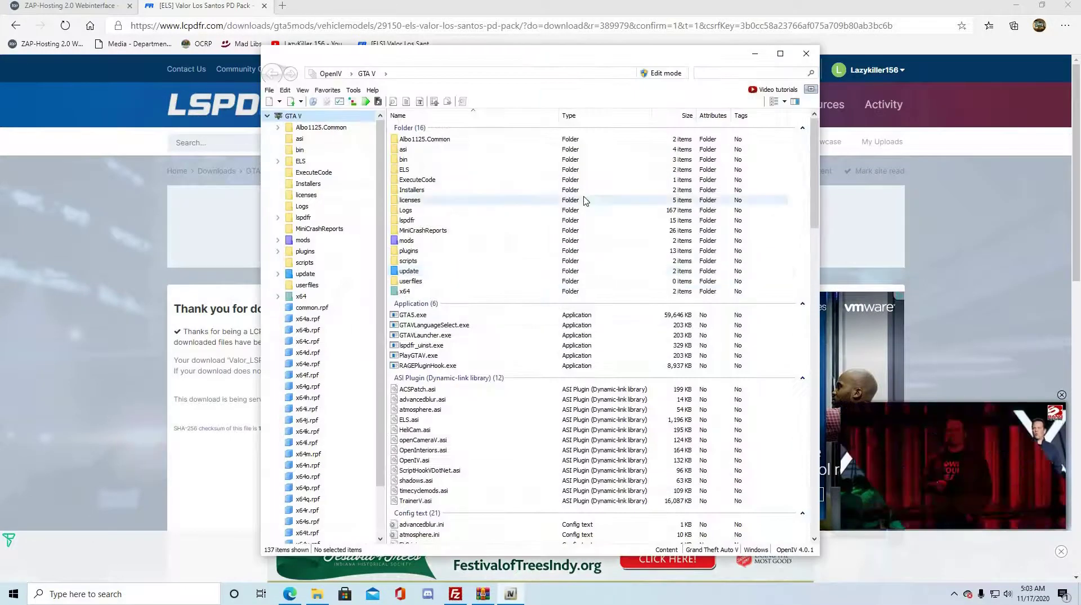
pyautogui.click(666, 73)
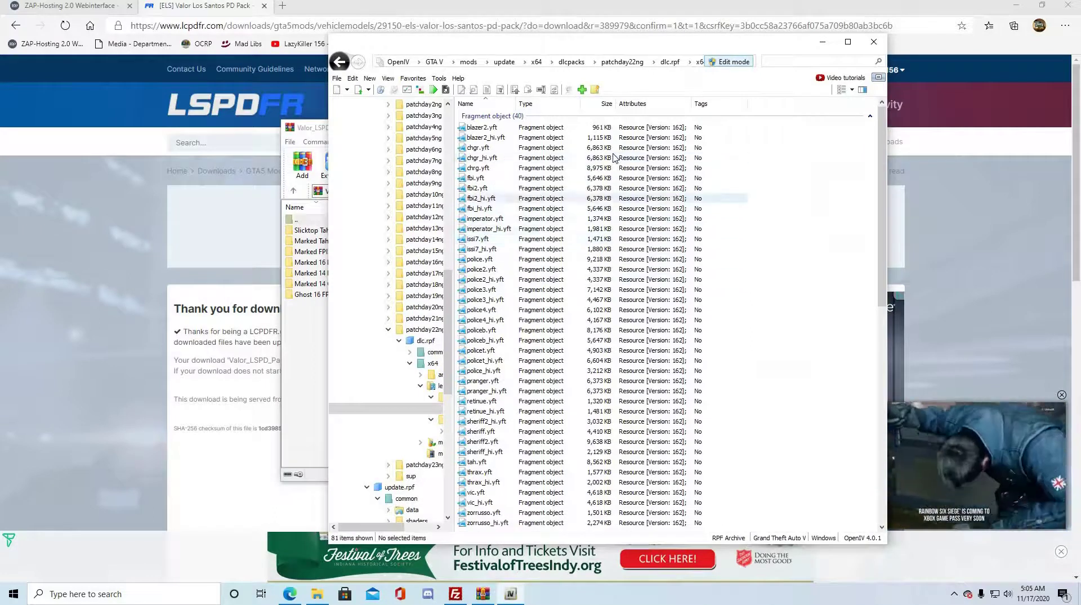
# - Look through the vehicle files inside the patchday22ng dlc.rpf, and bring the Valor LSPD pack archive back to the front
pyautogui.scroll(-10, 531, 307)
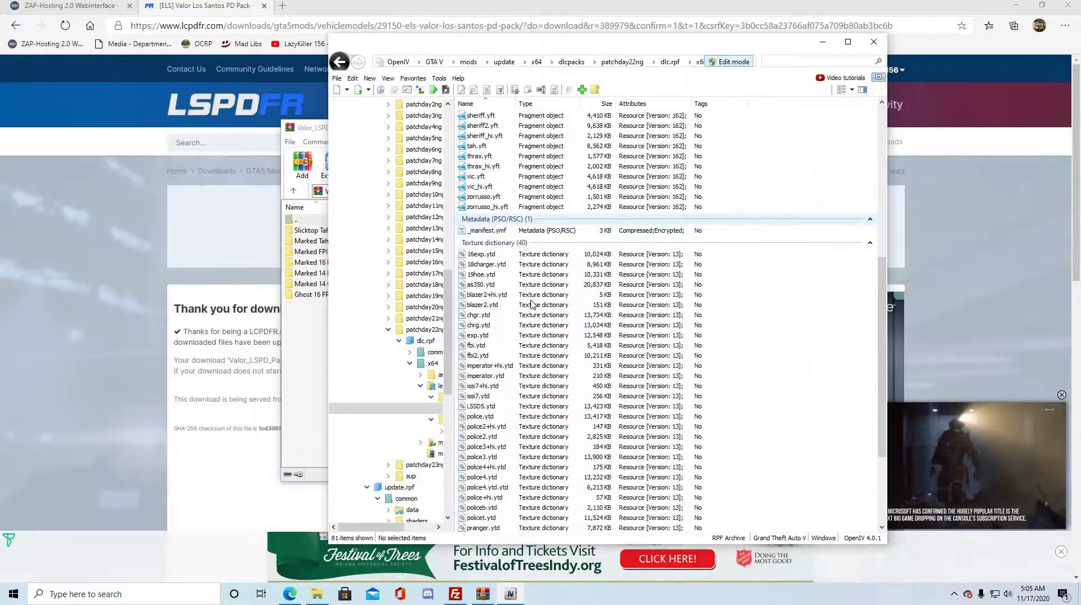
pyautogui.scroll(10, 531, 307)
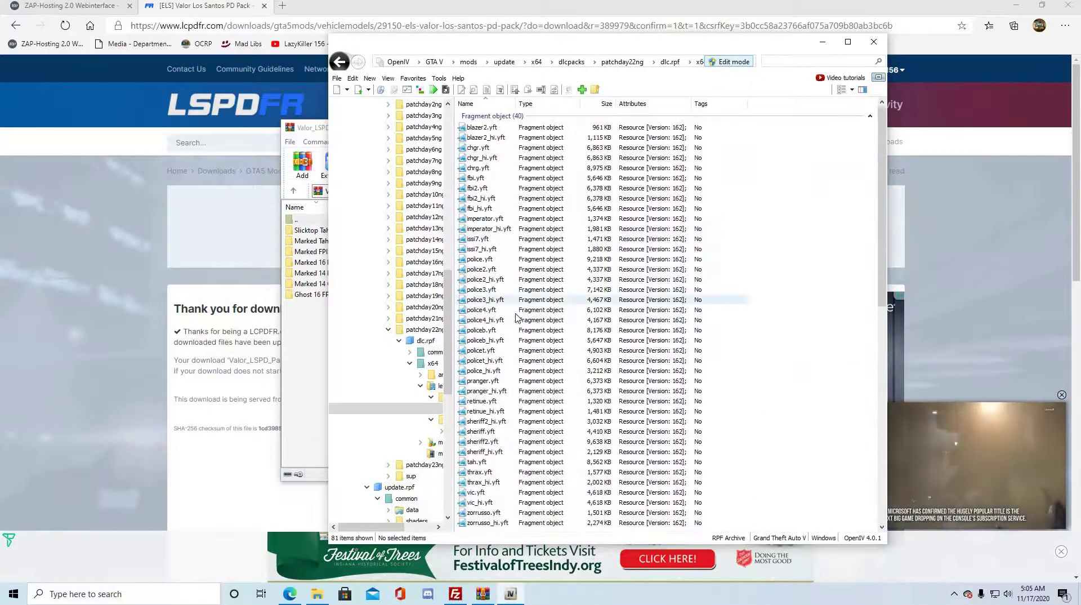
pyautogui.click(483, 594)
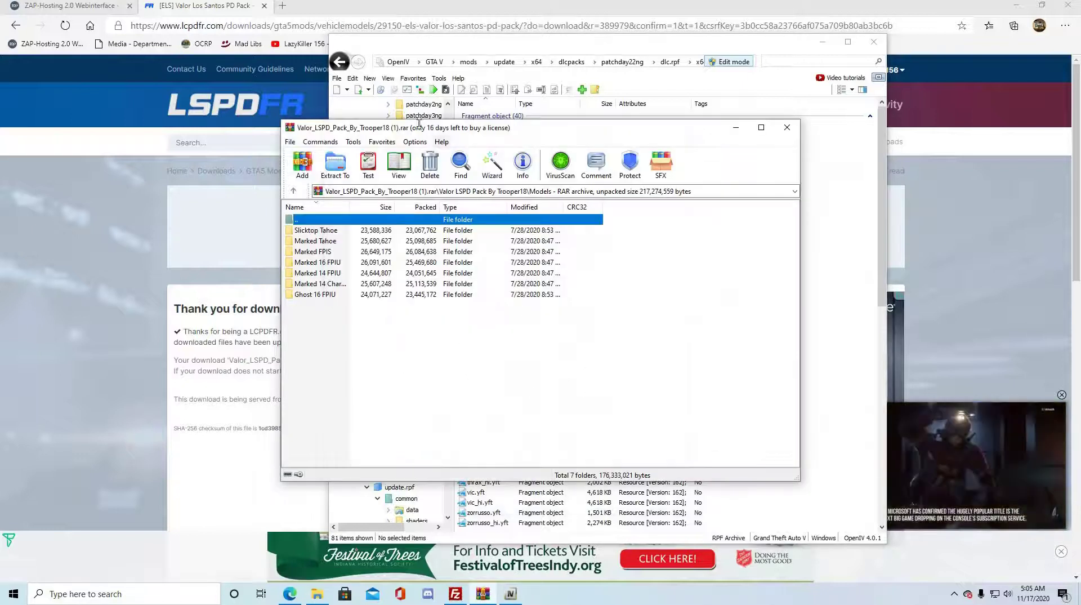
# - Look through the files in the archive's Marked 14 Charger and Marked 14 FPIU model folders
pyautogui.moveTo(497, 131); pyautogui.dragTo(399, 122)
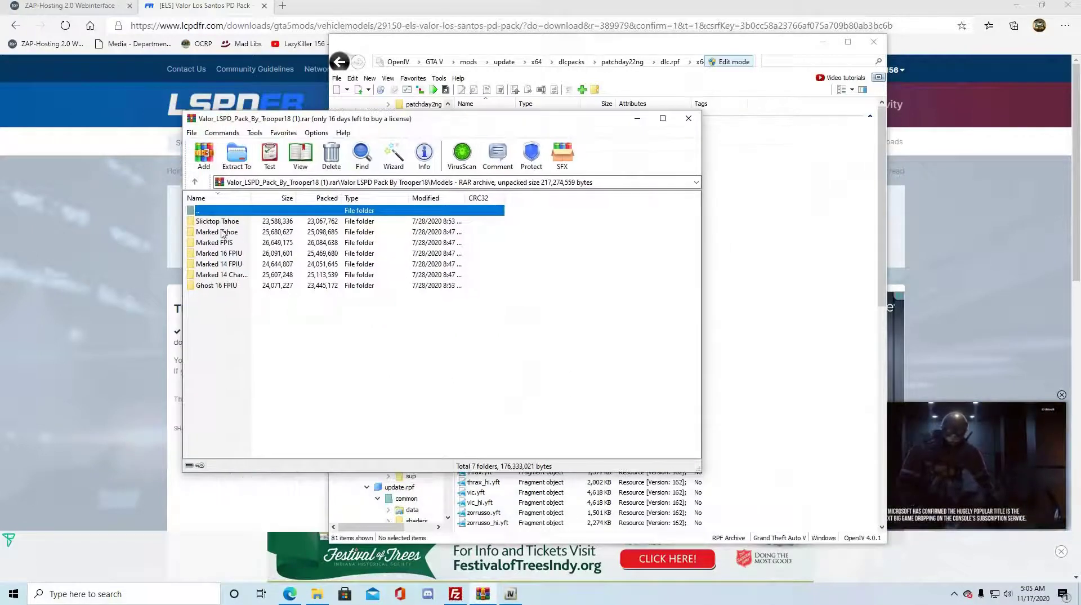
pyautogui.doubleClick(226, 275)
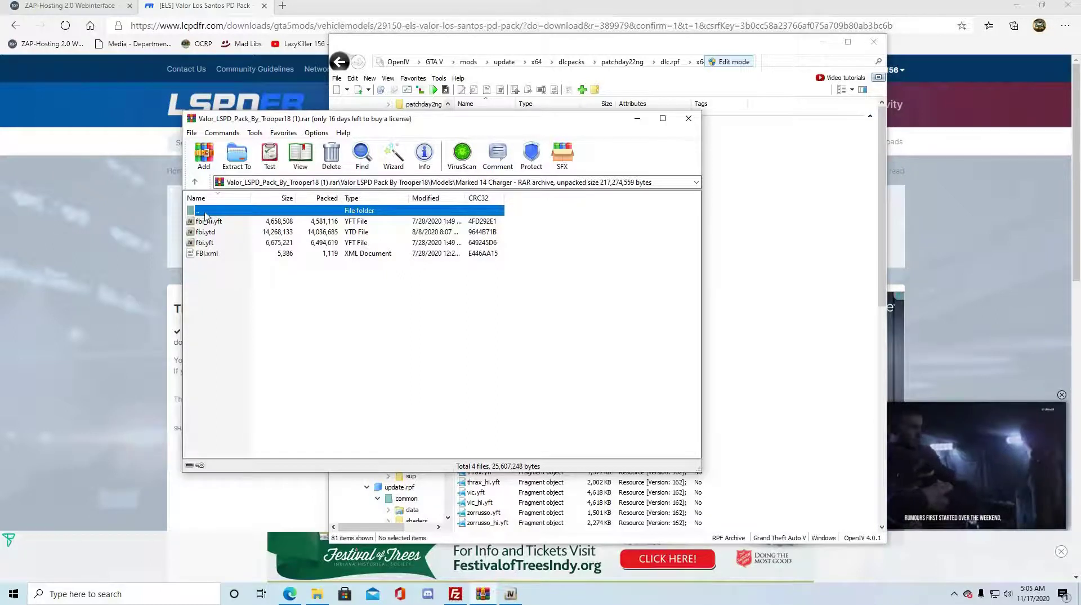
pyautogui.doubleClick(205, 216)
pyautogui.doubleClick(217, 256)
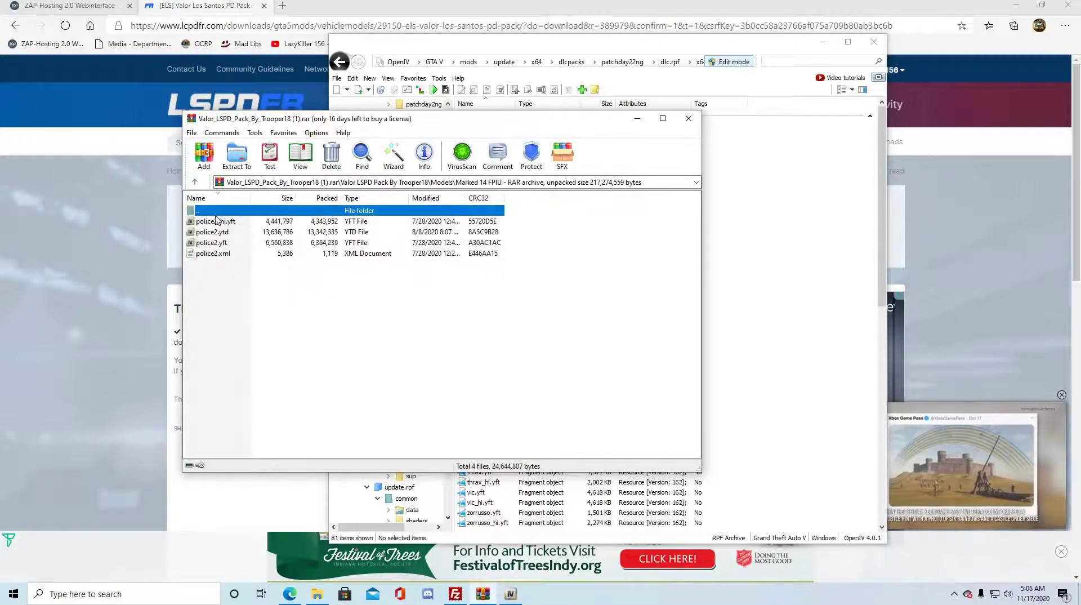
pyautogui.doubleClick(216, 215)
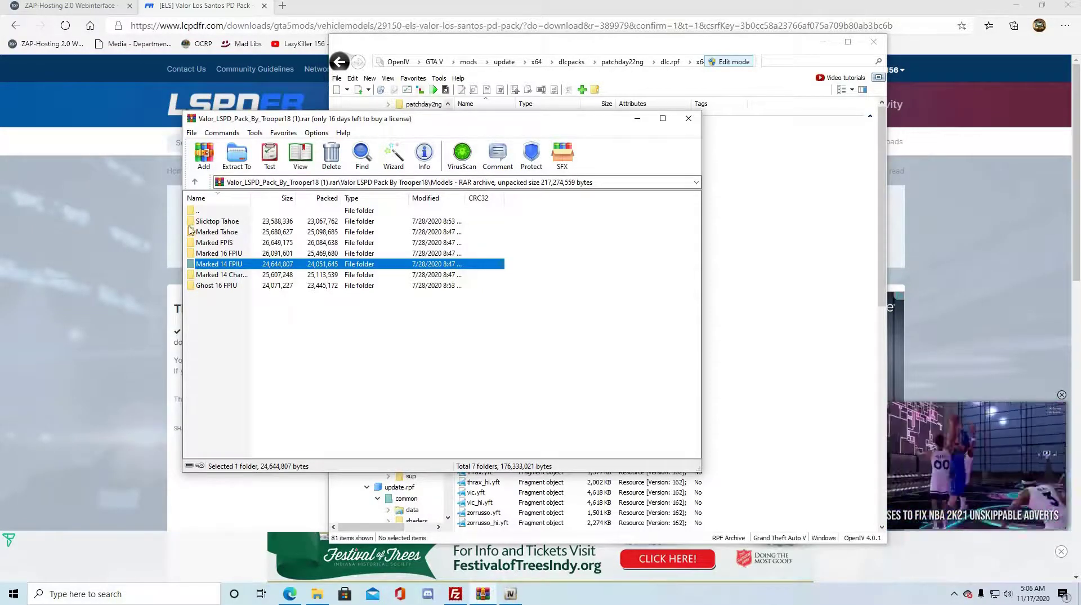
# - Select fbi2_hi.yft, fbi2.ytd and fbi2.yft in the Marked Tahoe folder, with the archive window moved beside OpenIV's file list
pyautogui.doubleClick(224, 232)
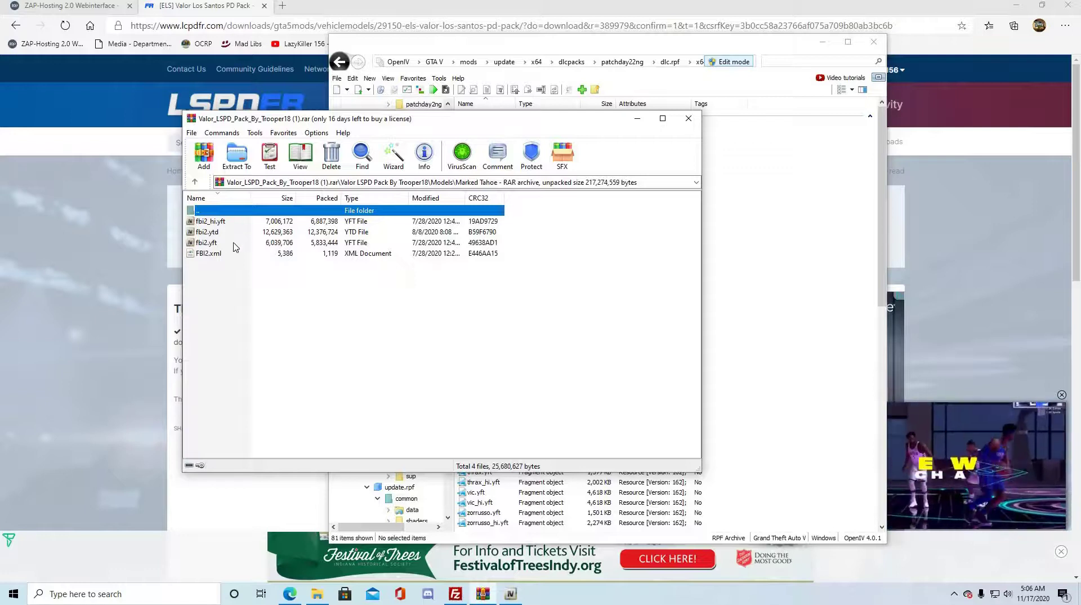
pyautogui.keyDown('shift'); pyautogui.click(206, 239); pyautogui.keyUp('shift')
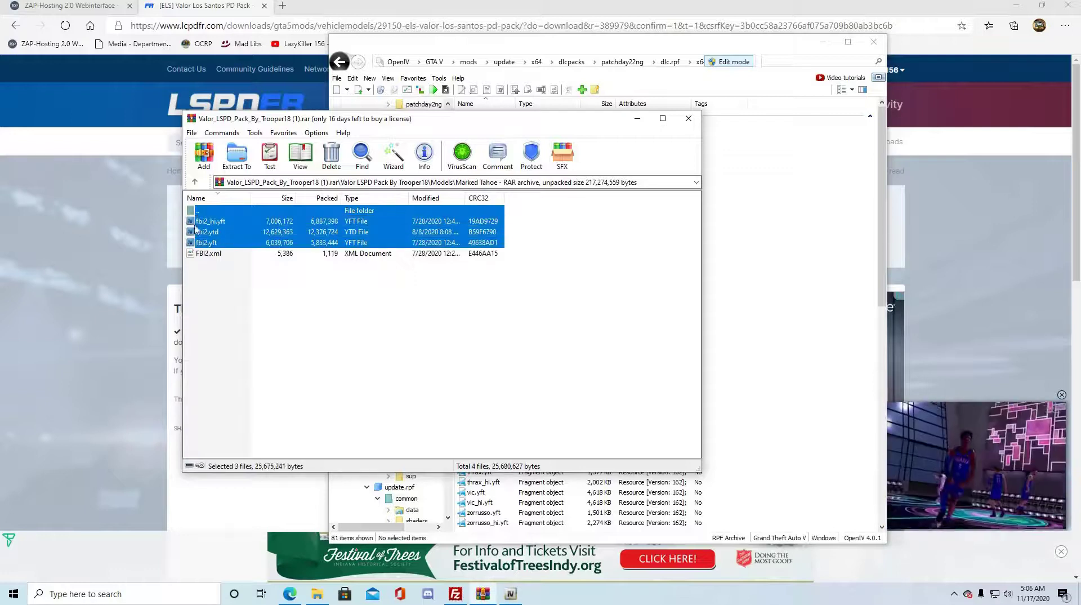
pyautogui.moveTo(418, 119); pyautogui.dragTo(274, 71)
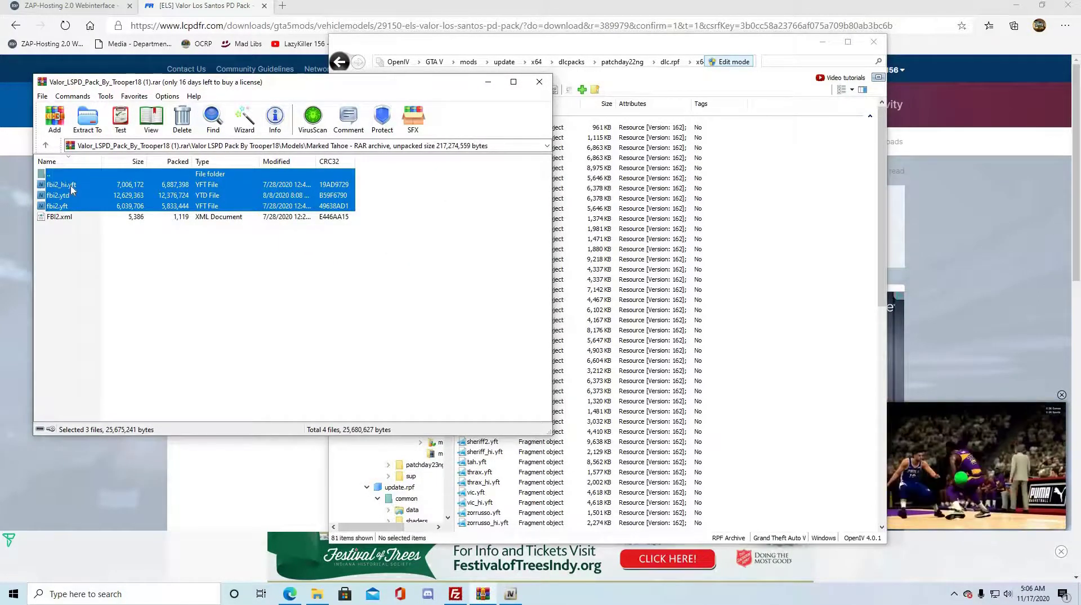
pyautogui.moveTo(193, 197); pyautogui.dragTo(648, 84)
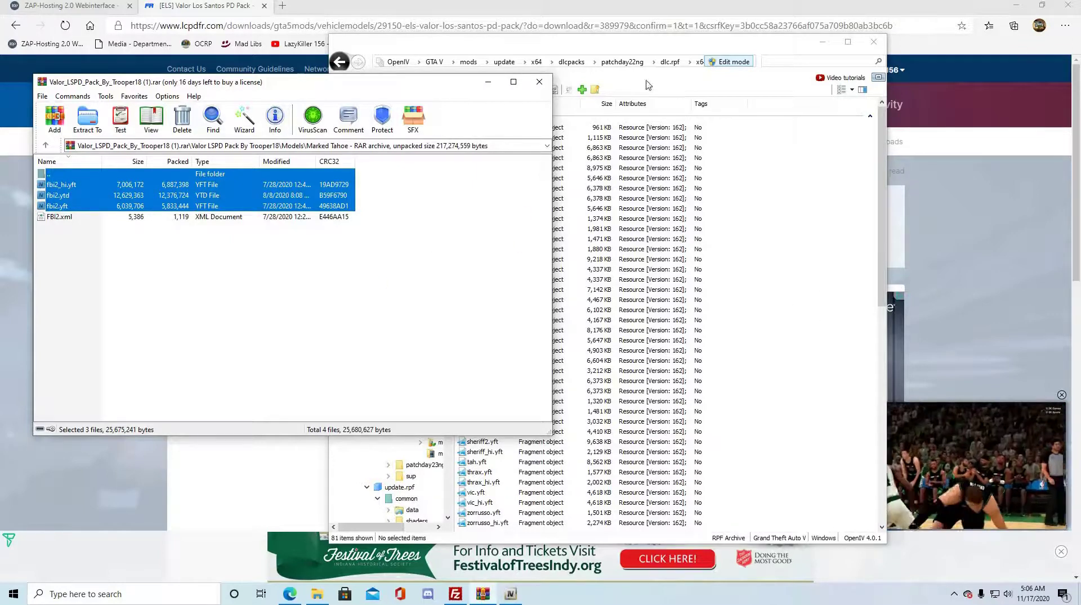
pyautogui.click(729, 62)
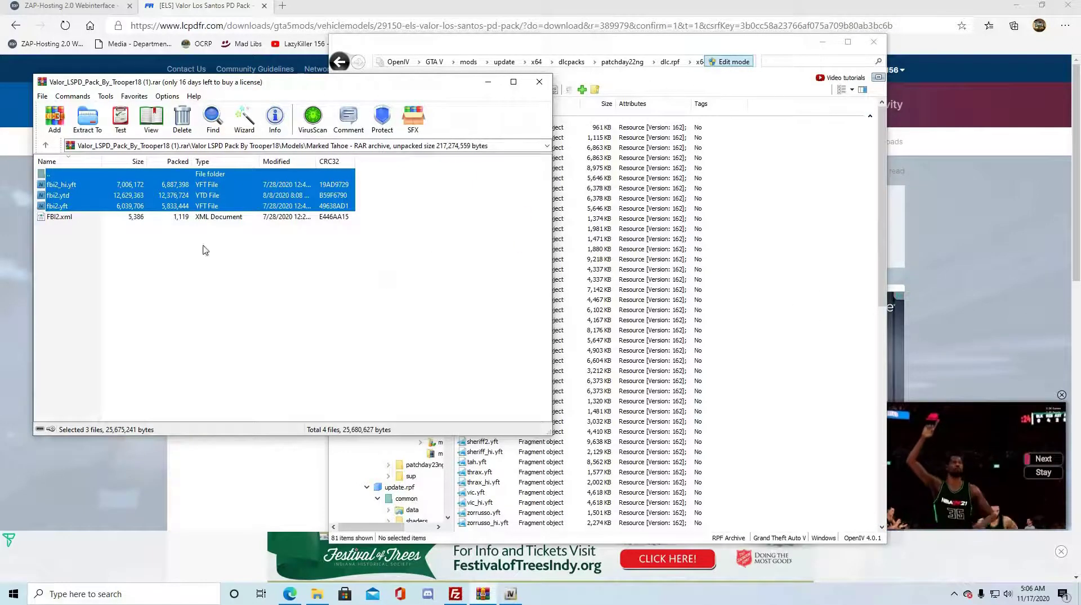
# - Select policet_hi.yft, policet.ytd and policet.yft in the Slicktop Tahoe folder, and return to the Models folder
pyautogui.doubleClick(57, 175)
pyautogui.click(67, 184)
pyautogui.doubleClick(66, 184)
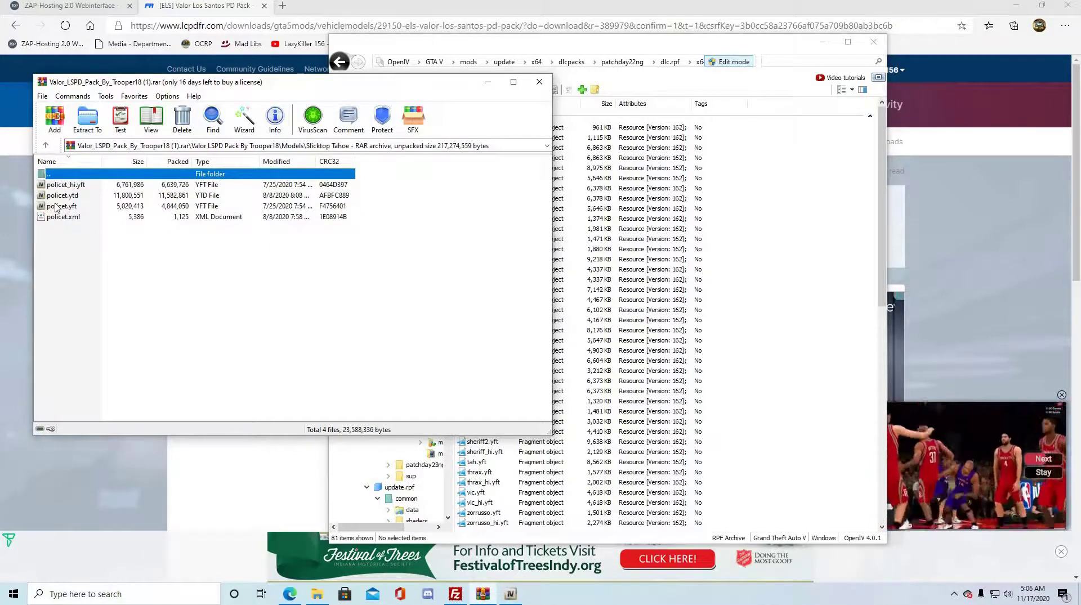
pyautogui.click(60, 205)
pyautogui.keyDown('shift'); pyautogui.click(59, 185); pyautogui.keyUp('shift')
pyautogui.moveTo(59, 197); pyautogui.dragTo(55, 171)
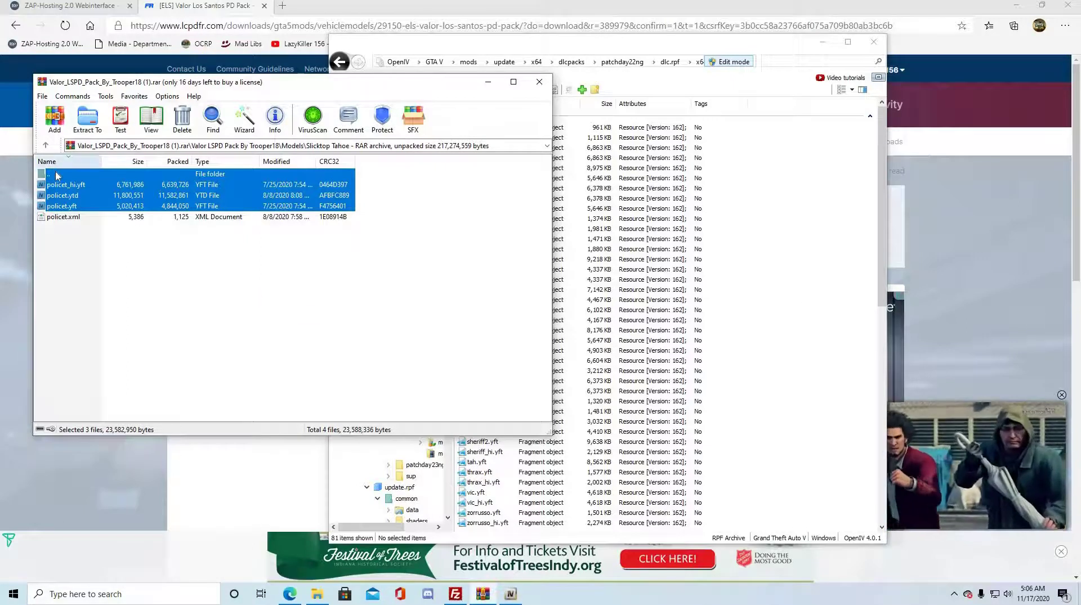
pyautogui.doubleClick(55, 174)
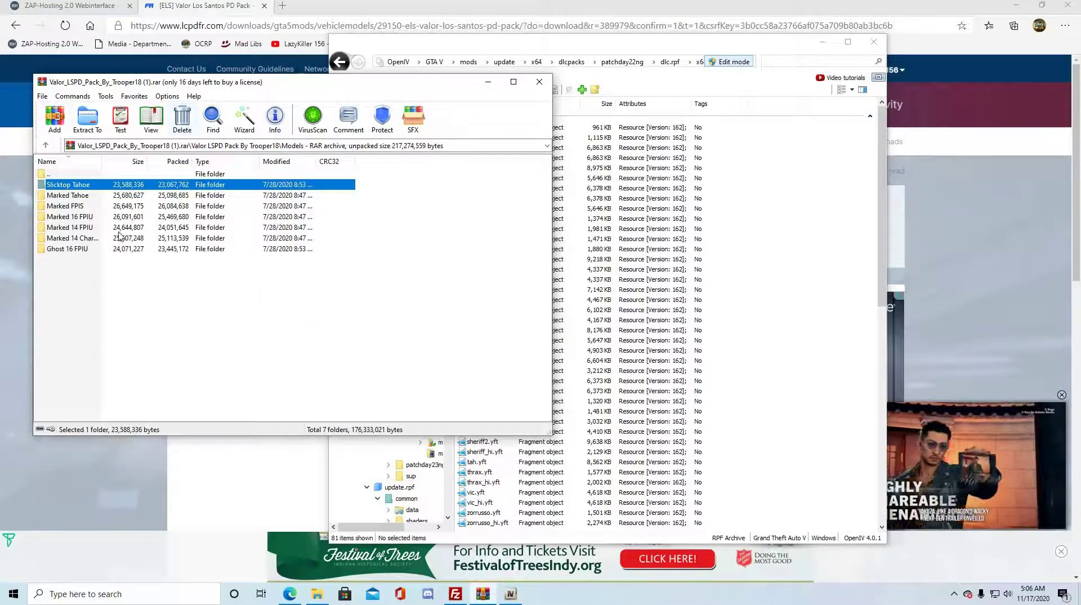
# - Open the ELS pack_default folder in the Grand Theft Auto V directory and place the archive window beside its XML files
pyautogui.click(317, 593)
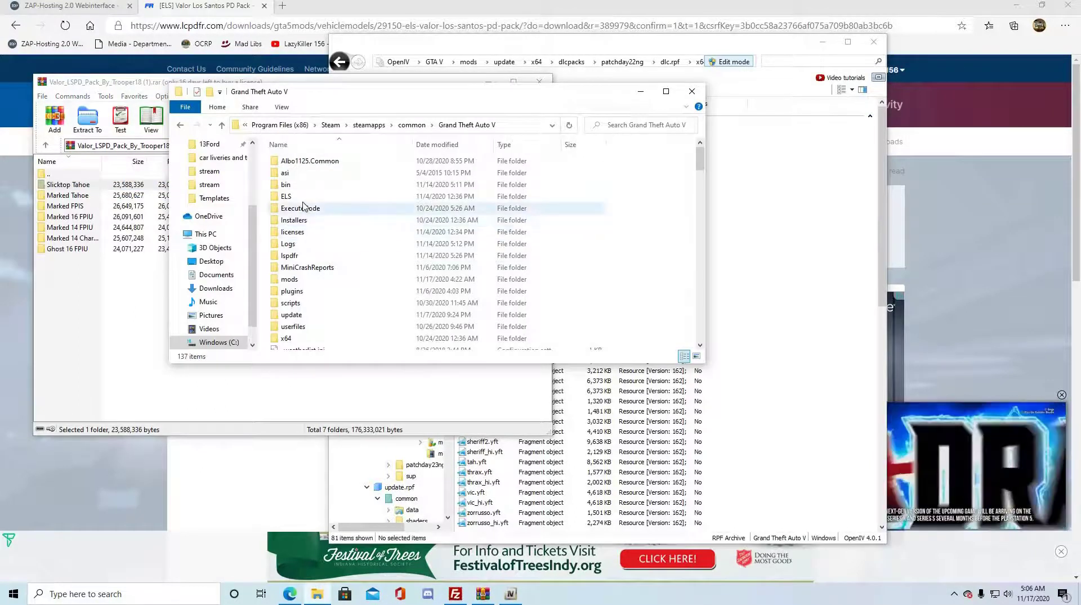
pyautogui.click(667, 92)
pyautogui.doubleClick(124, 107)
pyautogui.doubleClick(137, 75)
pyautogui.click(486, 594)
pyautogui.moveTo(202, 89); pyautogui.dragTo(598, 179)
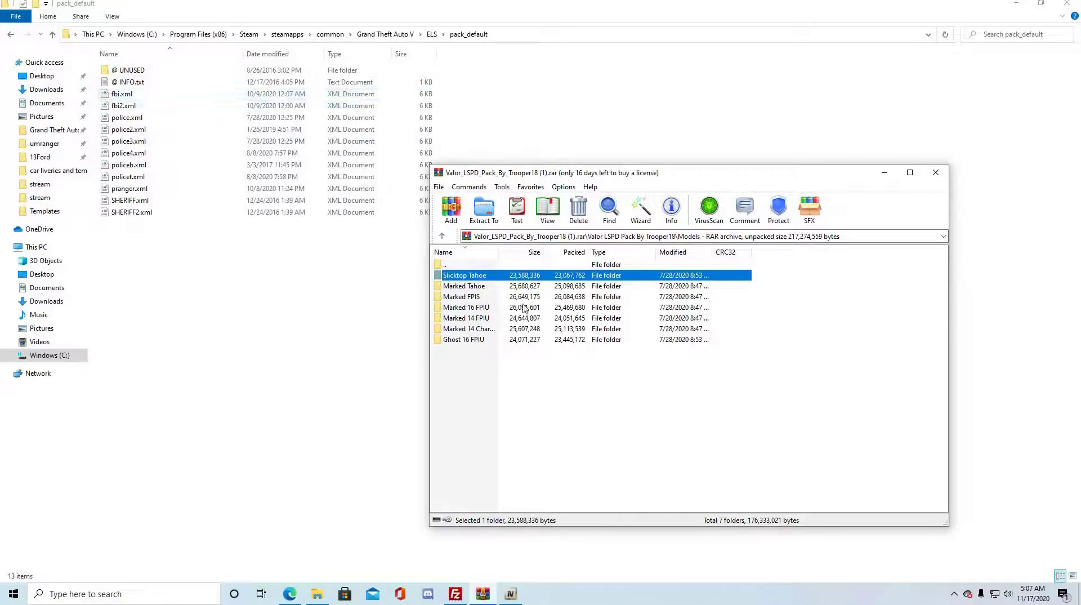
# - Select FBI.xml in the archive's Marked 14 Charger folder, and close the archive
pyautogui.doubleClick(467, 331)
pyautogui.moveTo(454, 307); pyautogui.dragTo(536, 403)
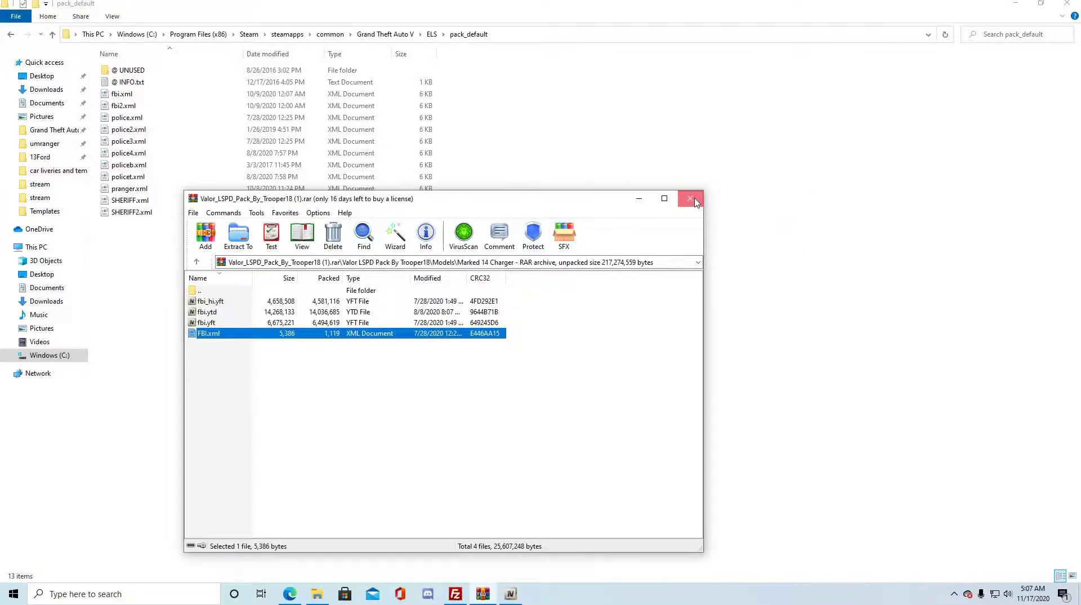
pyautogui.click(693, 197)
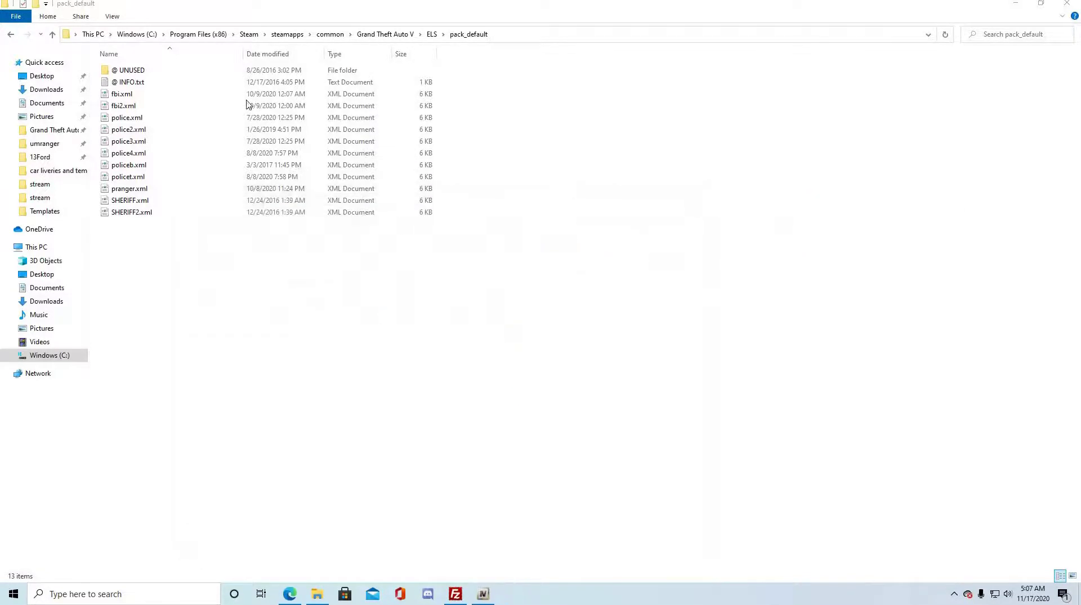
# - Retrace the path from the Grand Theft Auto V folder through ELS to pack_default and review its XML files
pyautogui.click(53, 35)
pyautogui.click(53, 35)
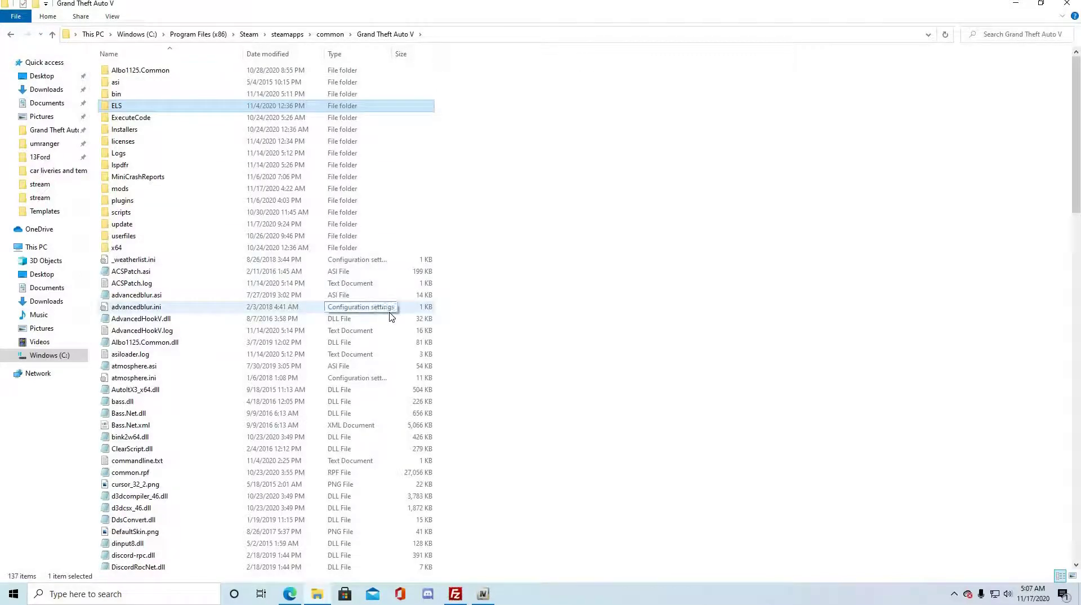
pyautogui.doubleClick(124, 107)
pyautogui.doubleClick(129, 72)
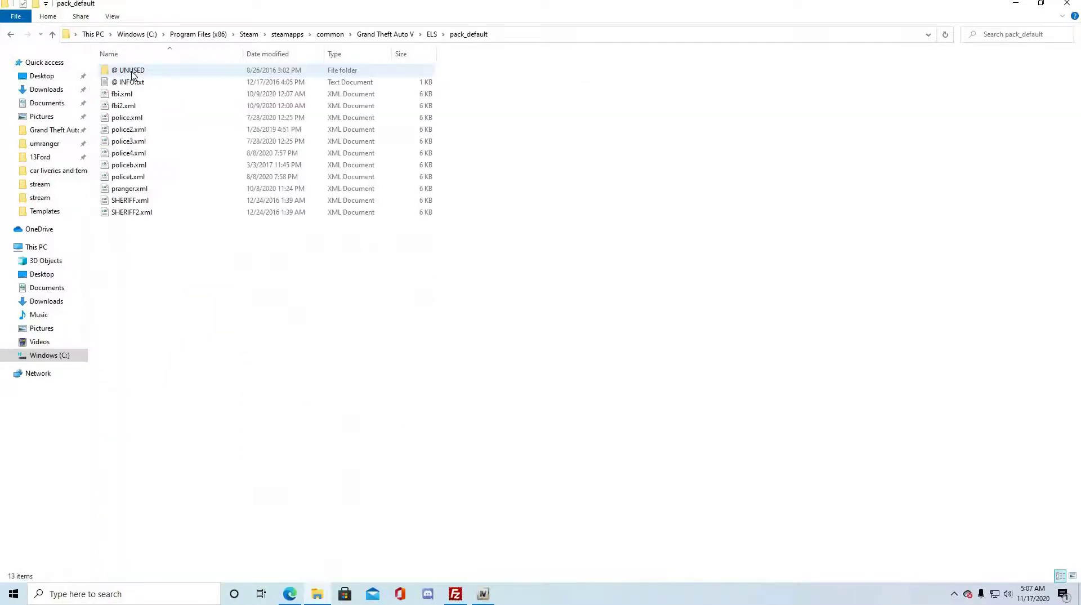
pyautogui.click(52, 36)
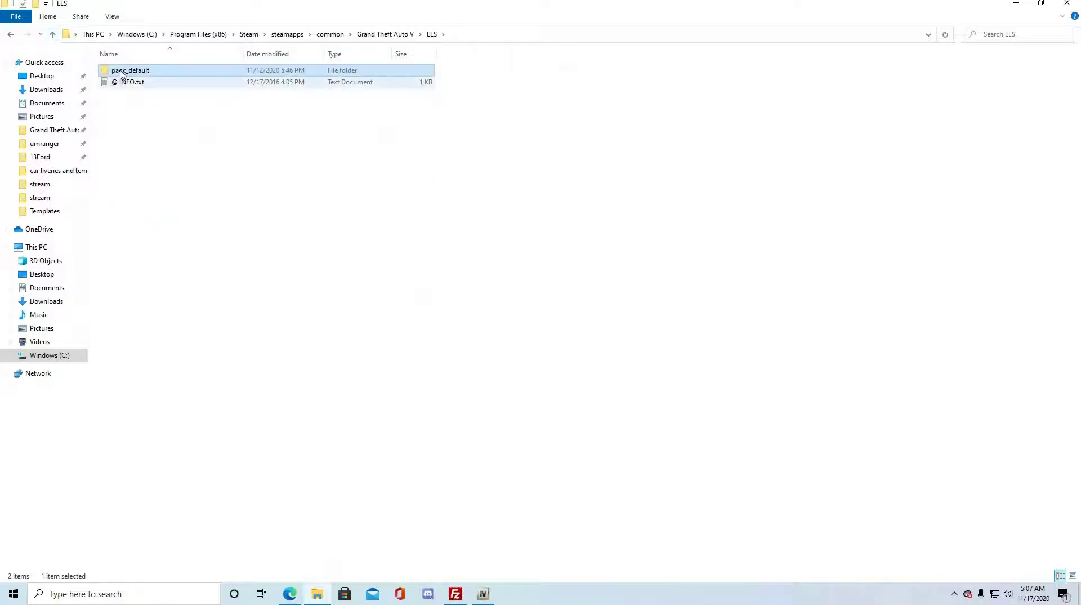
pyautogui.doubleClick(122, 72)
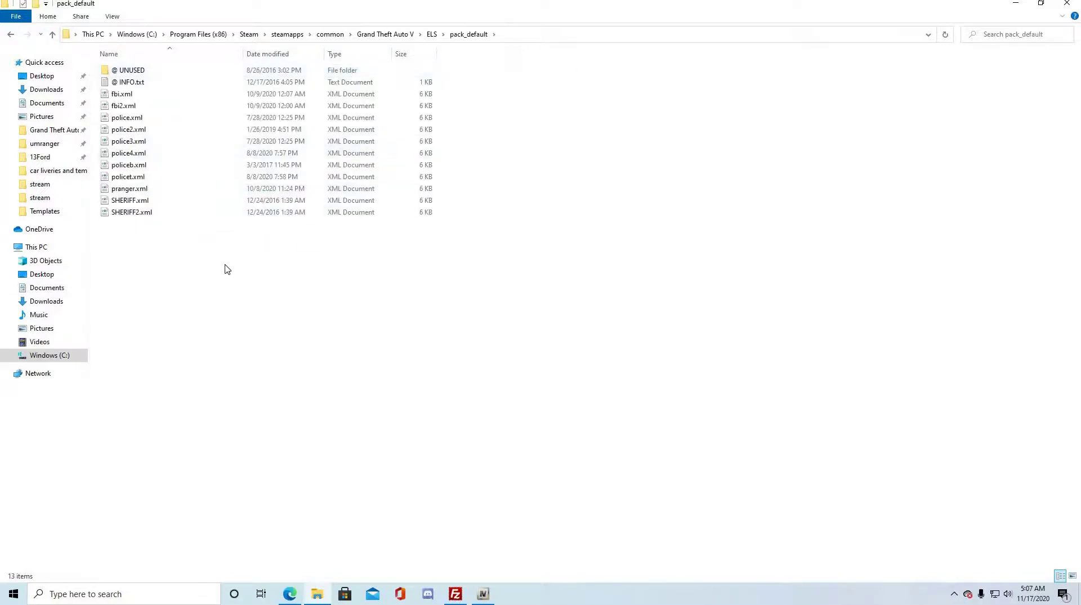
pyautogui.click(53, 34)
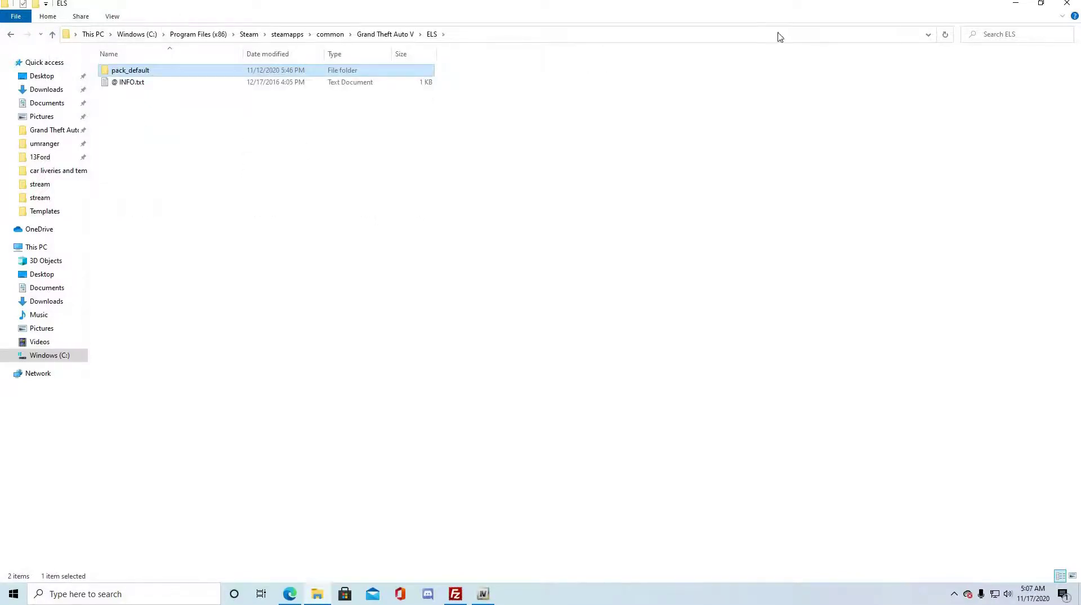
# - Clear the File Explorer, OpenIV and browser windows off the screen and launch RAGEPluginHook from its desktop shortcut
pyautogui.click(1068, 3)
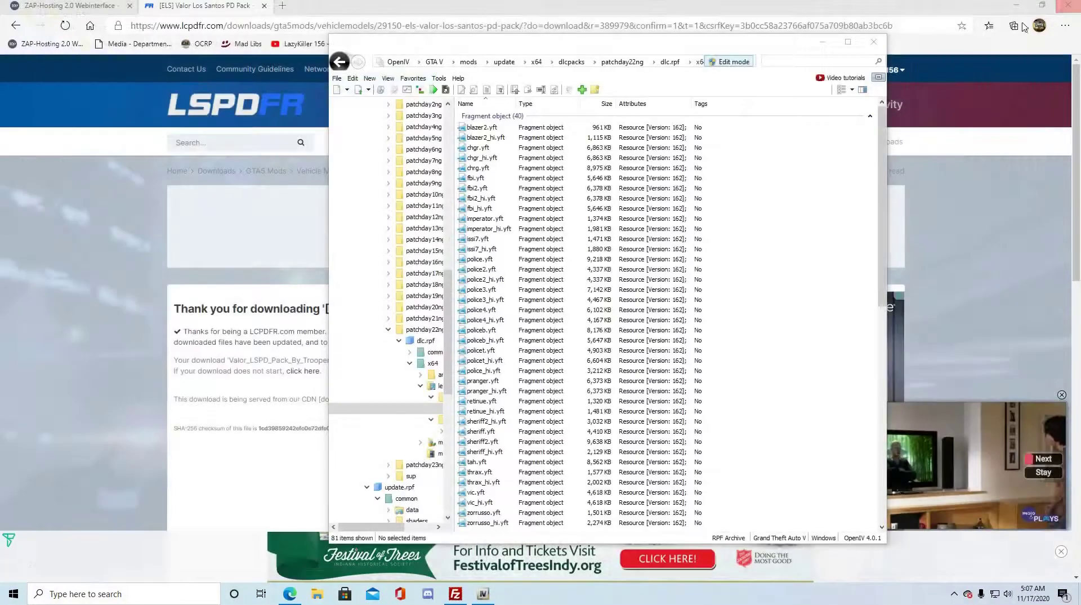
pyautogui.click(873, 41)
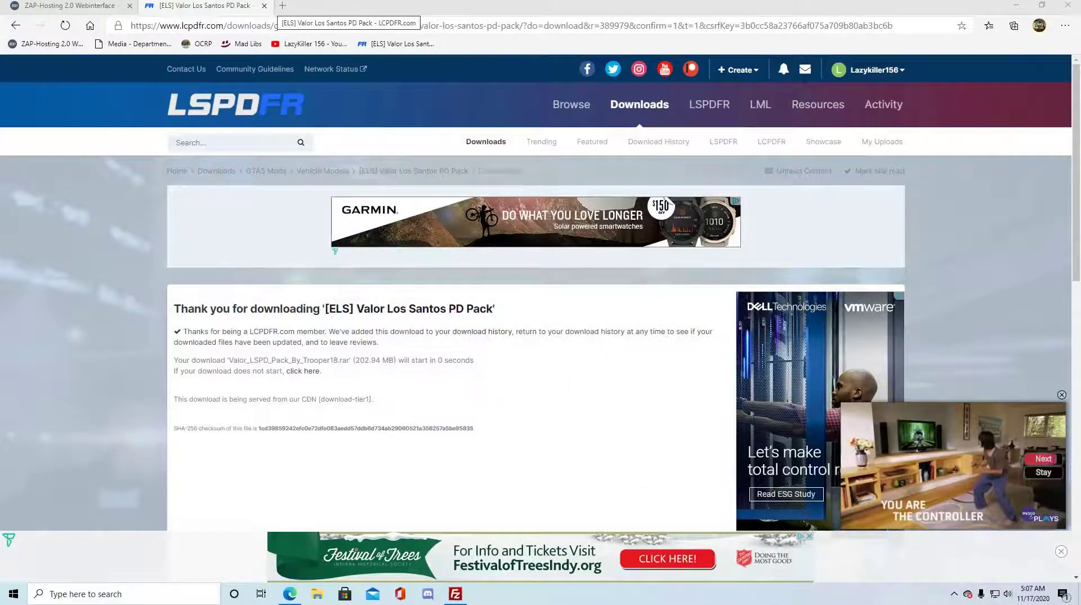
pyautogui.click(1016, 4)
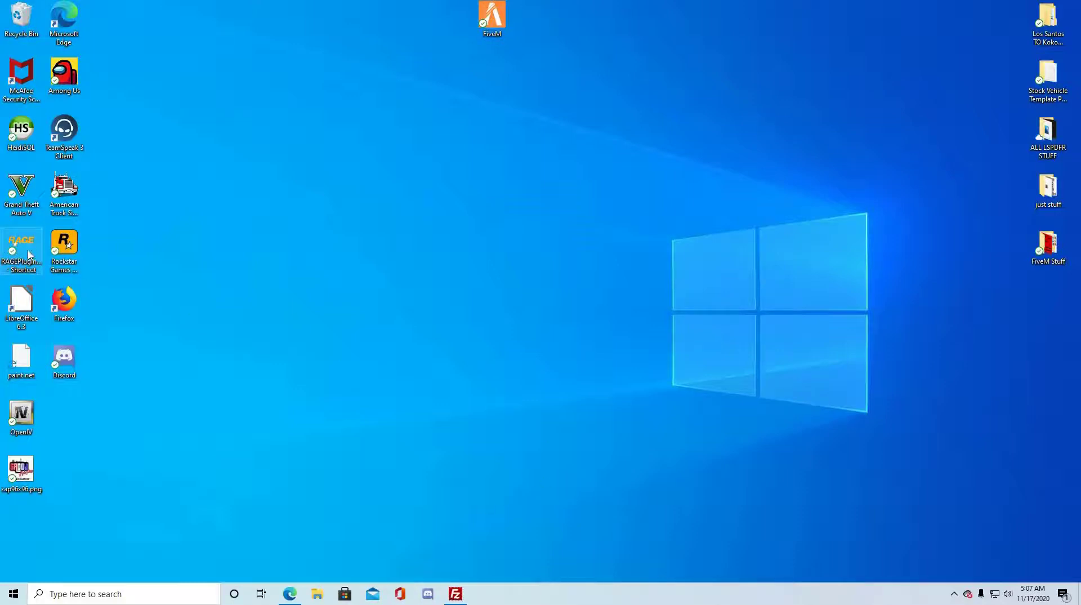
pyautogui.doubleClick(14, 241)
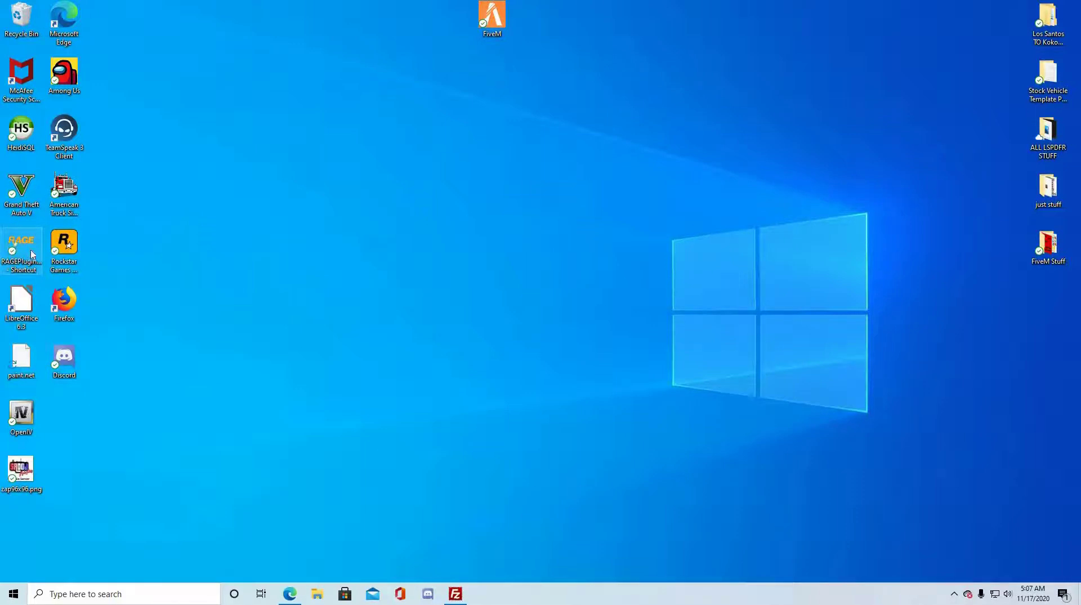